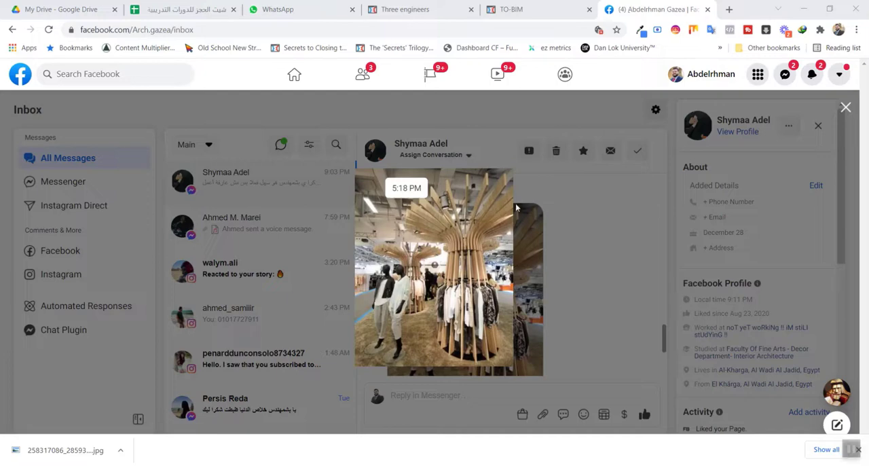
Step: Switch to 3ds Max and open the Desktop photo of the clothing store with wooden tree-shaped racks in the image file viewer
left_click(803, 8)
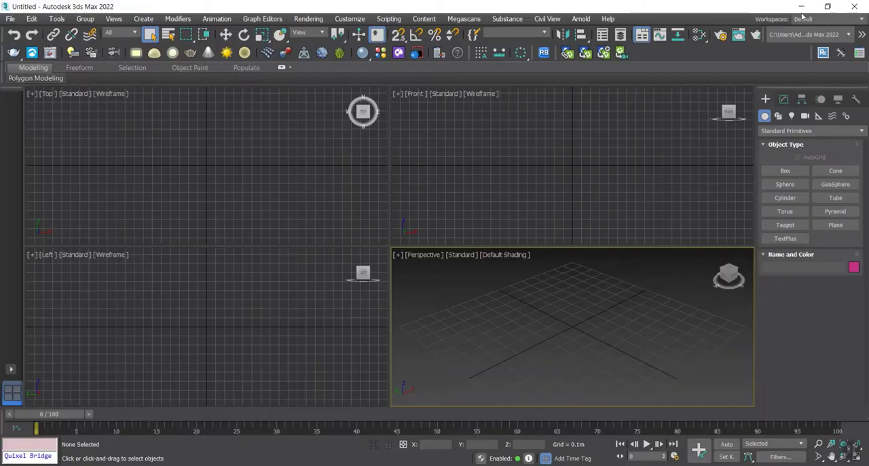
left_click(10, 19)
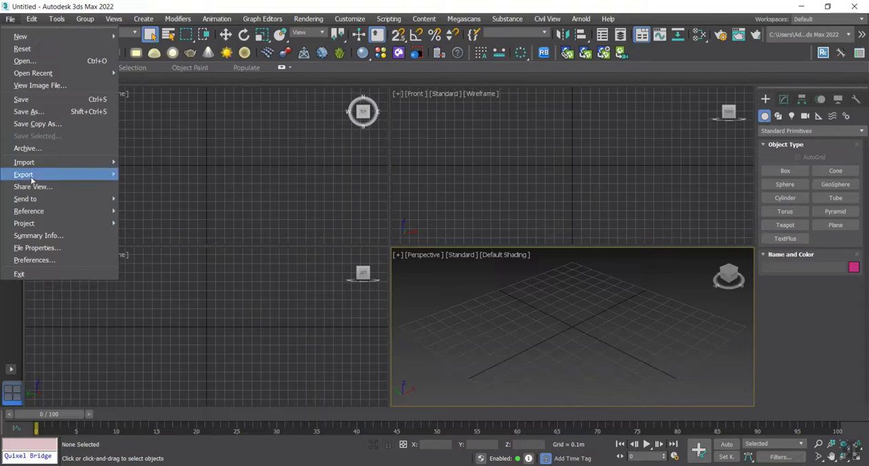
left_click(18, 87)
left_click(40, 119)
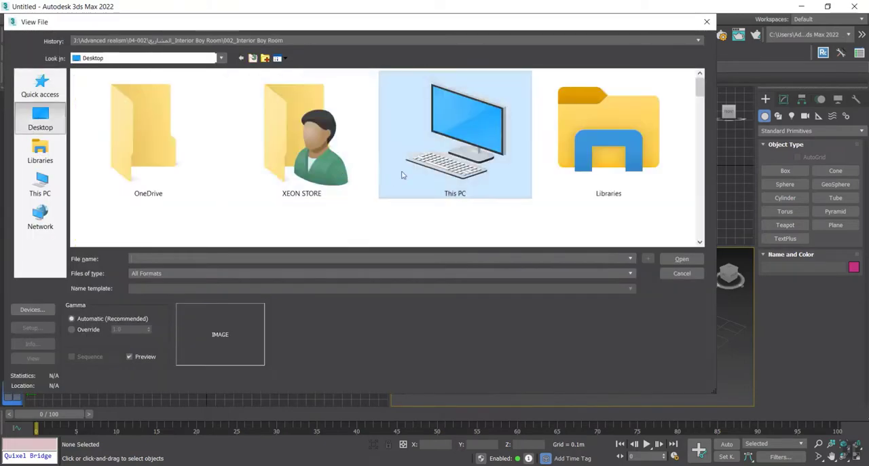
scroll(407, 177, "down", 3)
scroll(457, 182, "down", 3)
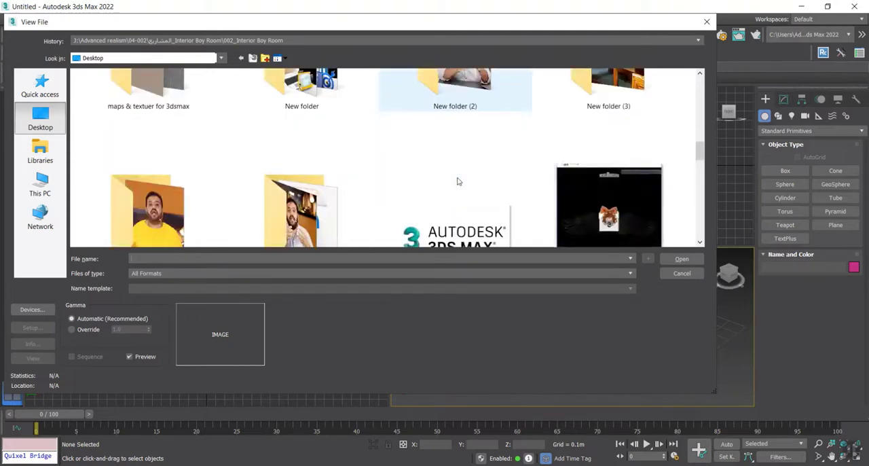
scroll(458, 181, "down", 10)
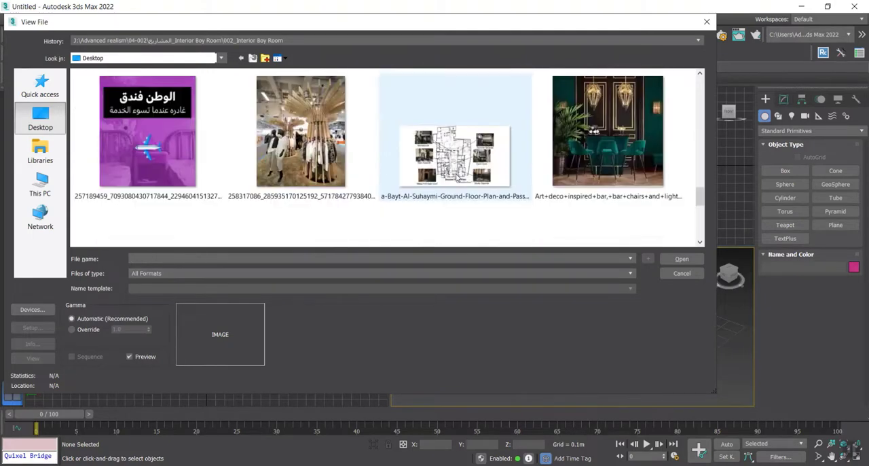
scroll(457, 178, "down", 1)
scroll(380, 163, "up", 1)
left_click(317, 153)
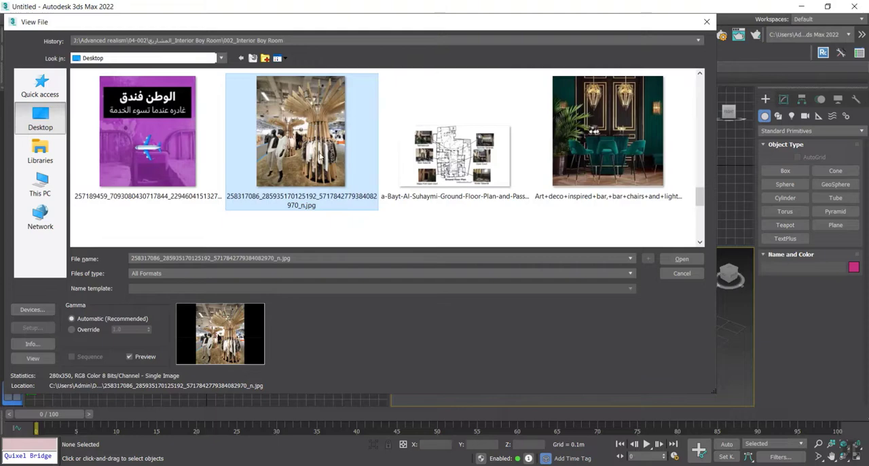
double_click(319, 155)
Step: Move the reference photo's window beside the Front and Perspective viewports and enlarge it to cover the Top and Left viewports
left_click_drag(392, 156, 63, 22)
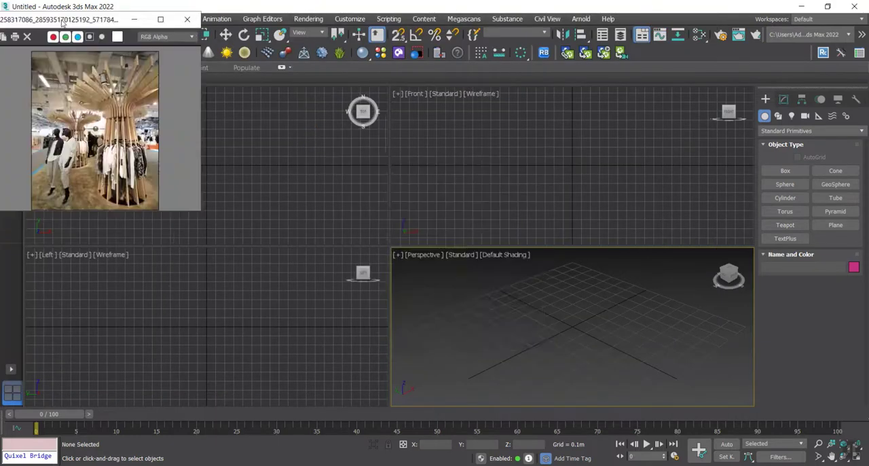
left_click_drag(178, 211, 203, 383)
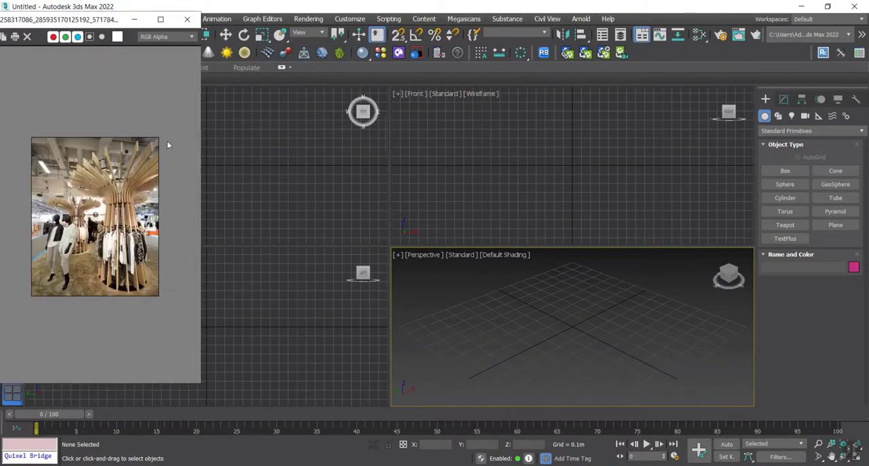
left_click_drag(200, 154, 388, 148)
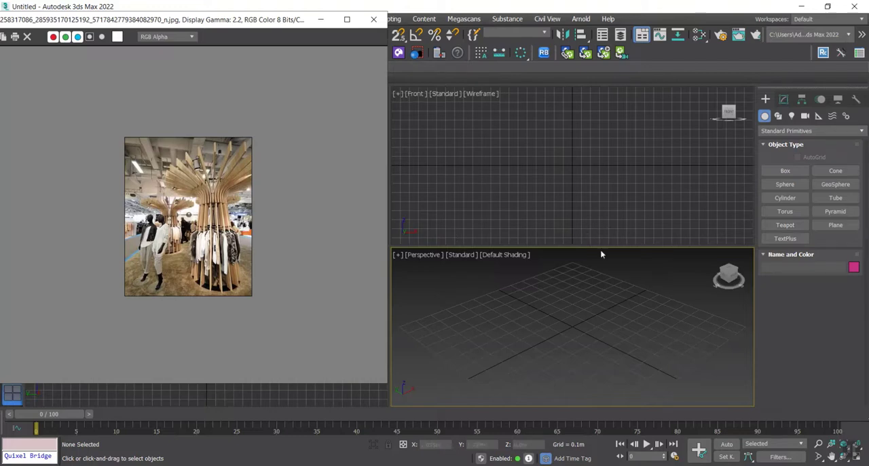
Step: Create a tall, narrow box in the Front viewport, about 1.265 m long, 0.12 m wide and 0.04 m high
middle_click_drag(654, 295, 652, 295)
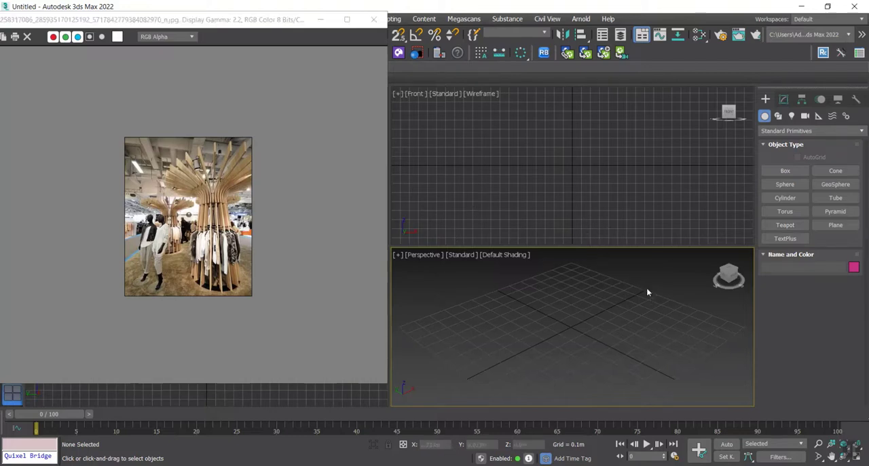
middle_click_drag(534, 137, 514, 148)
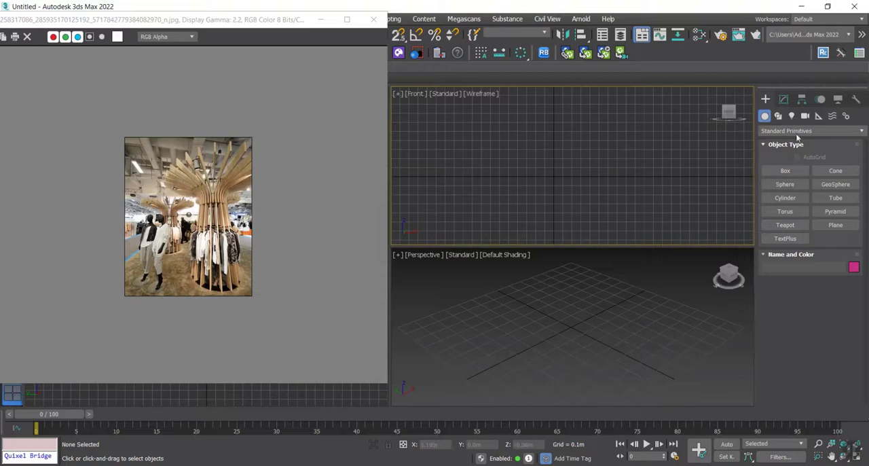
left_click(797, 171)
left_click_drag(550, 211, 560, 97)
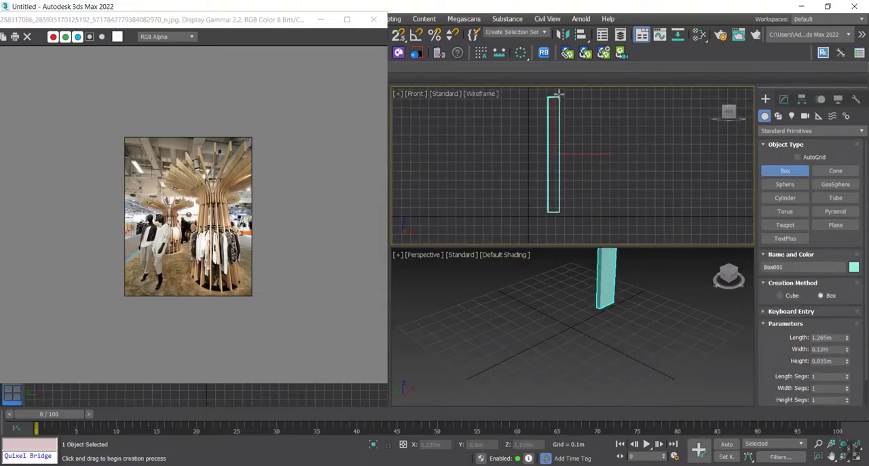
left_click(559, 94)
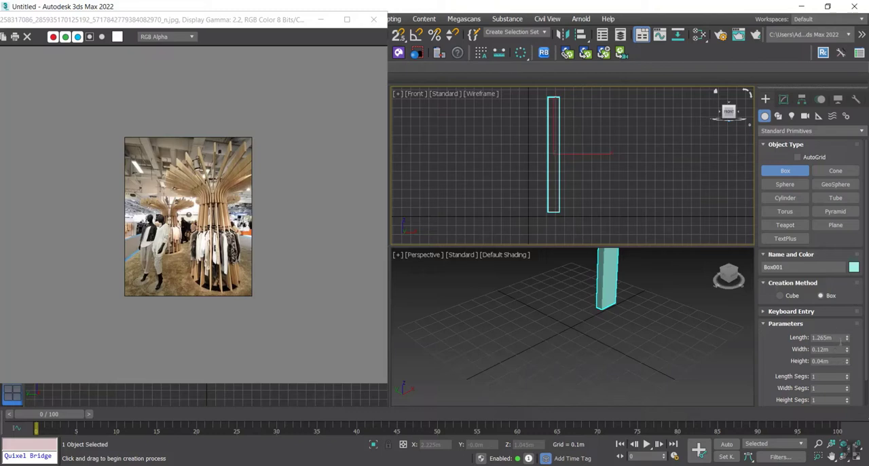
Step: Set the box's length to 2.5 m
left_click_drag(840, 339, 769, 338)
type("2.5")
key("Return")
Step: Move the box straight up in the Front viewport until its base sits at the ground line
scroll(537, 178, "down", 4)
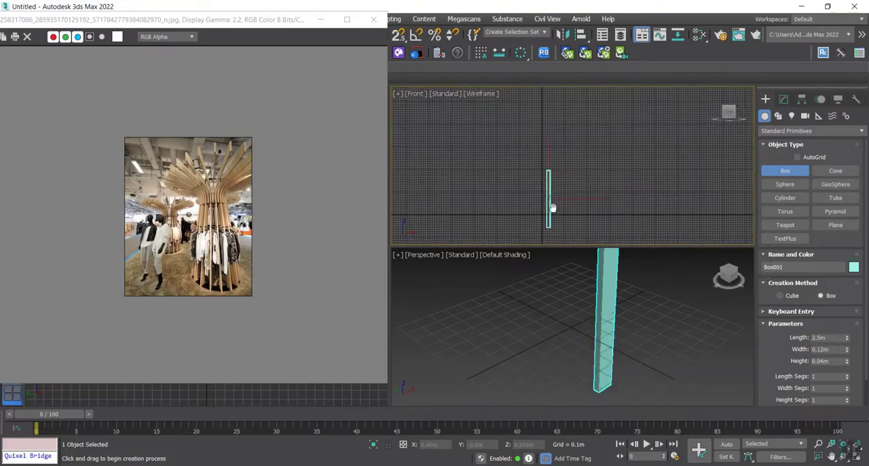
scroll(542, 169, "up", 2)
right_click(542, 174)
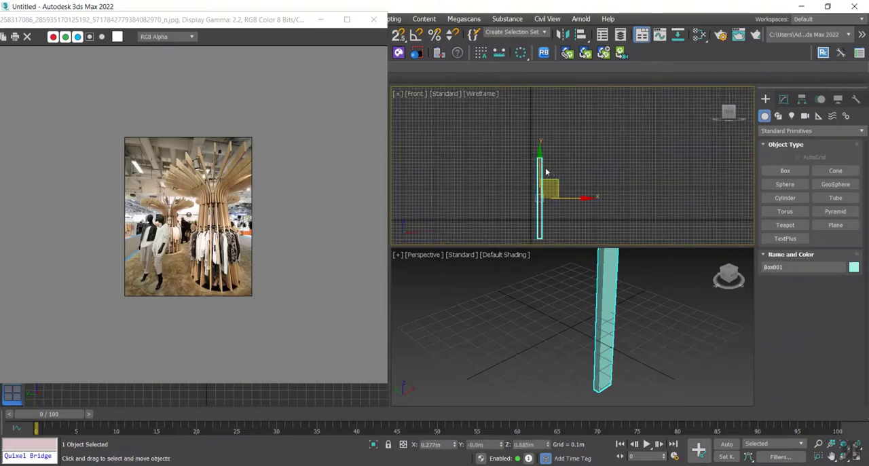
left_click_drag(539, 165, 538, 145)
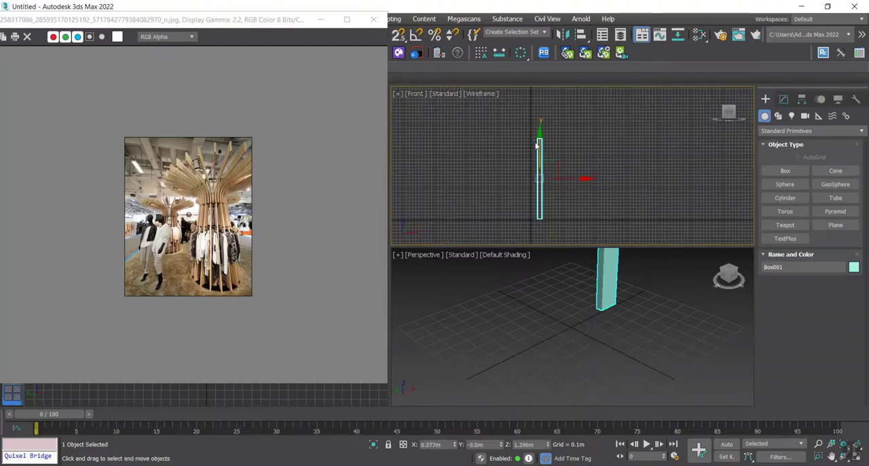
Step: Draw a two-segment line beside the box in the Front viewport, rising about 2.5 m with a slight lean, then sloping outward about 1.3 m
middle_click_drag(596, 165, 571, 168)
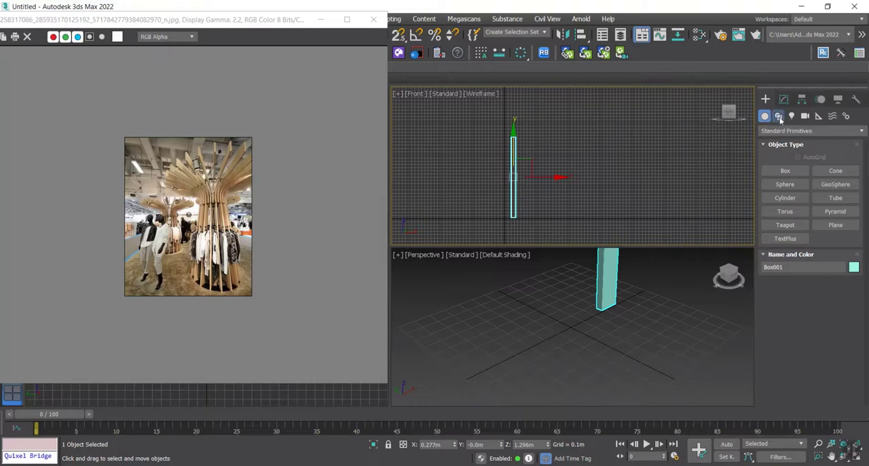
left_click(779, 117)
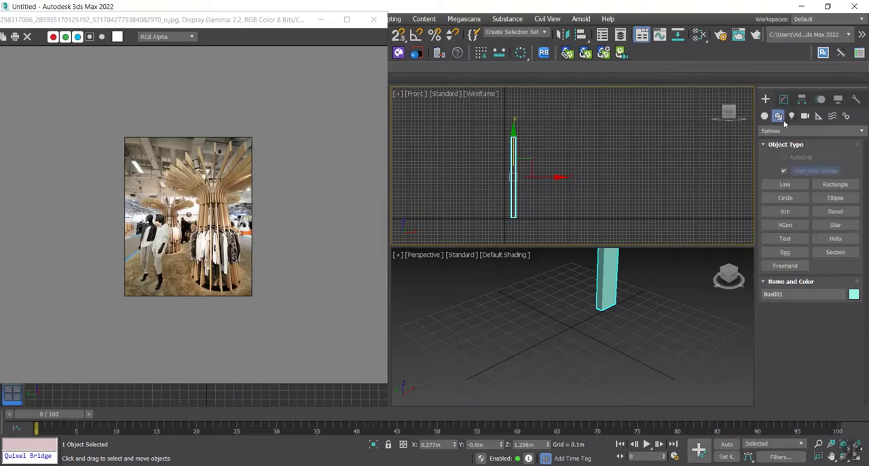
left_click(798, 184)
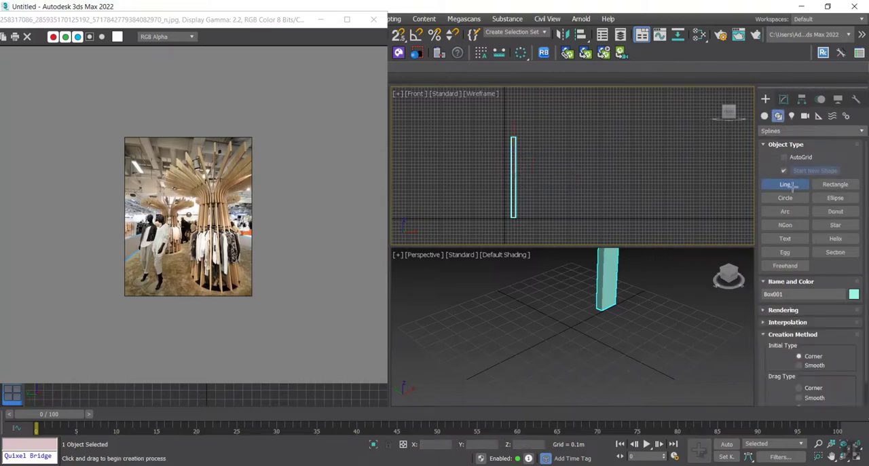
left_click(541, 218)
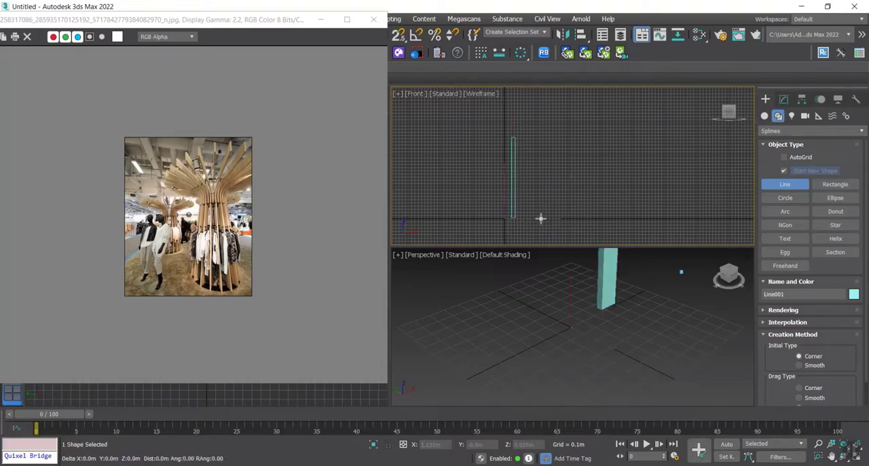
left_click(532, 139)
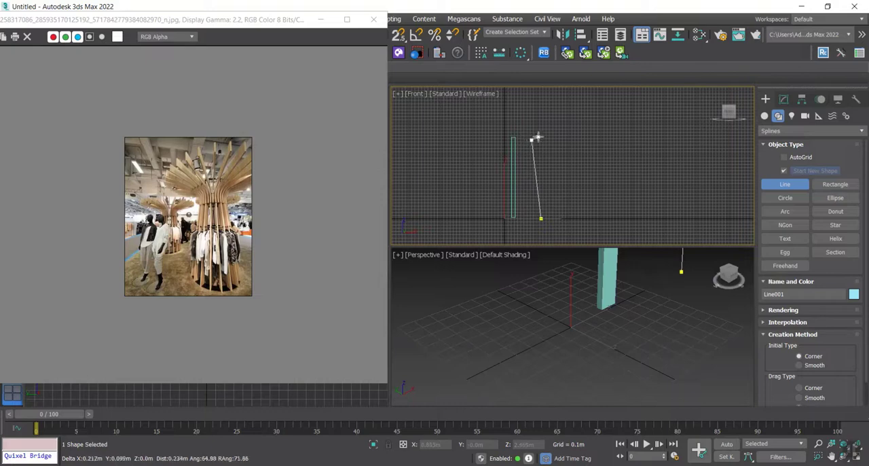
left_click(570, 127)
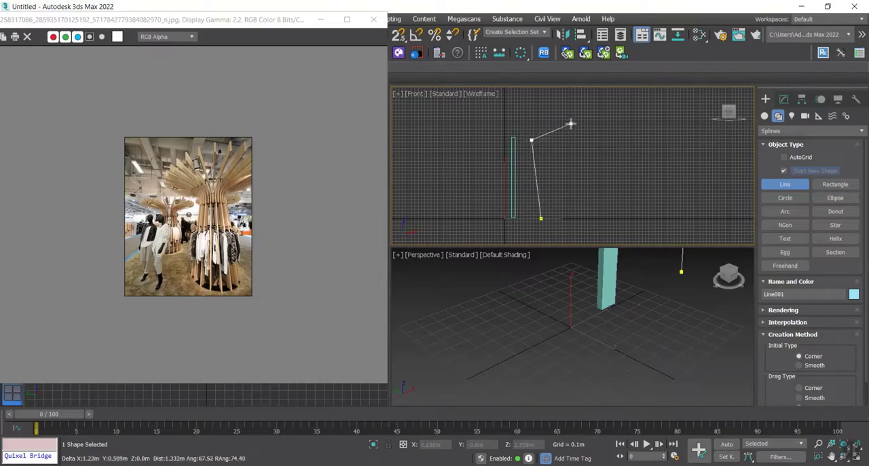
right_click(568, 129)
Step: Fillet the line's middle corner vertex to round the bend between the upright and the sloping segment
scroll(534, 147, "up", 4)
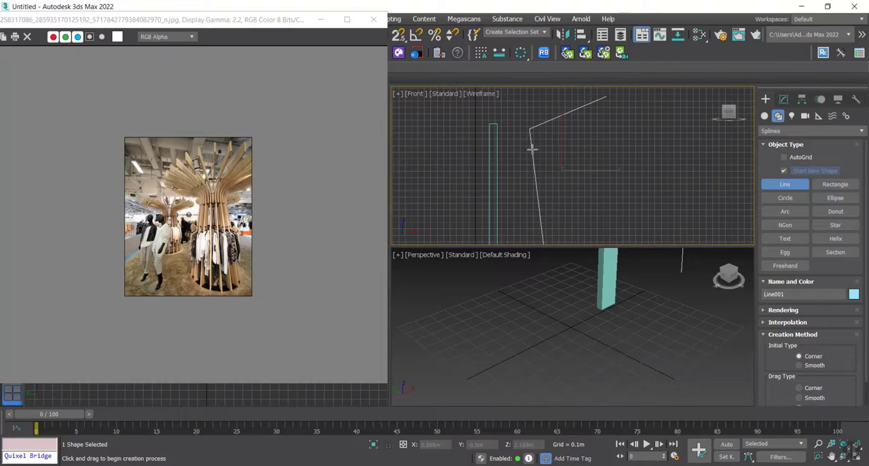
key("1")
left_click(529, 129)
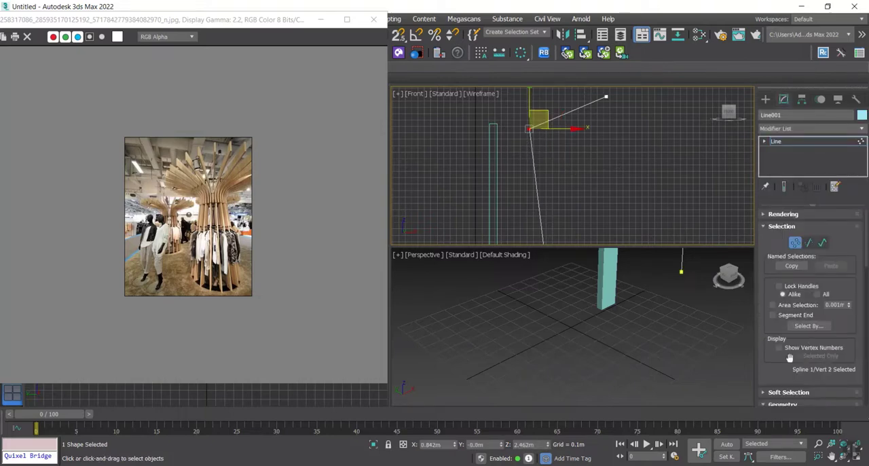
scroll(790, 358, "down", 10)
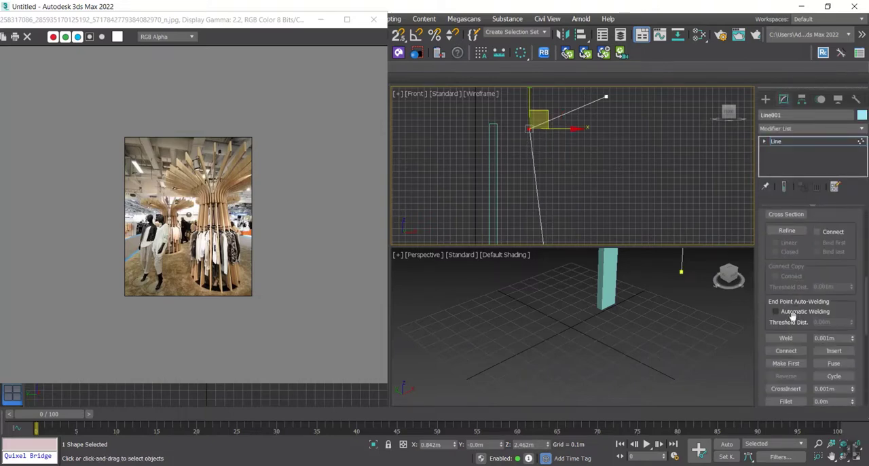
scroll(788, 370, "down", 1)
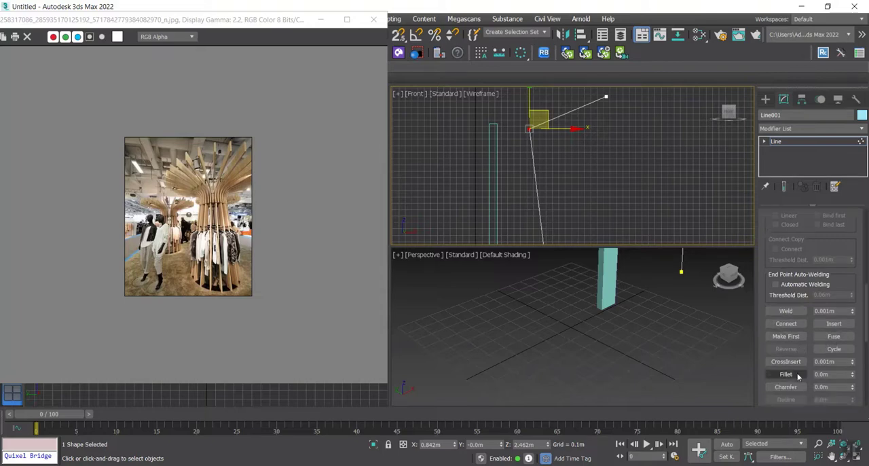
left_click(786, 374)
left_click_drag(532, 127, 522, 117)
right_click(566, 163)
Step: Use Refine to add a vertex on the line's upright segment, a short distance below the fillet
scroll(569, 169, "down", 2)
middle_click_drag(572, 175, 552, 138)
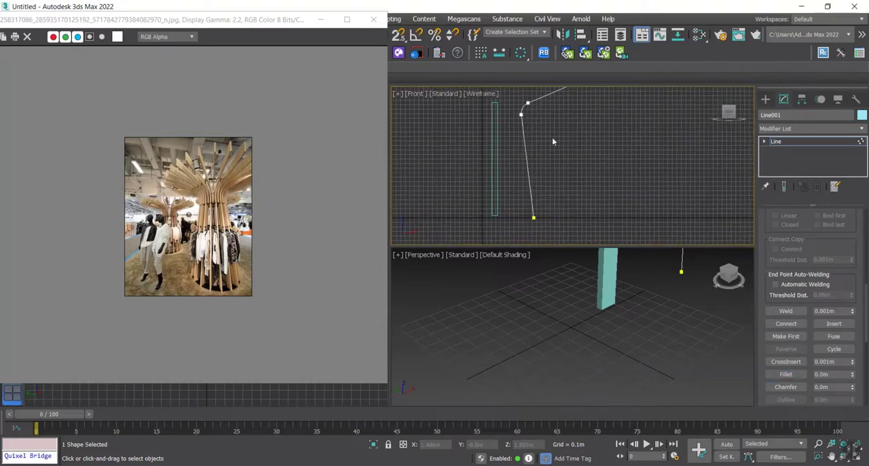
scroll(800, 262, "up", 2)
left_click(798, 259)
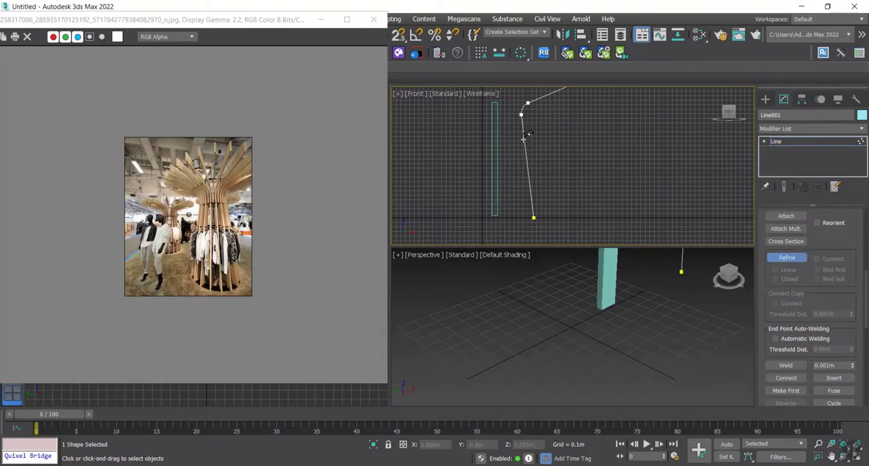
left_click(523, 140)
middle_click_drag(554, 140, 552, 145)
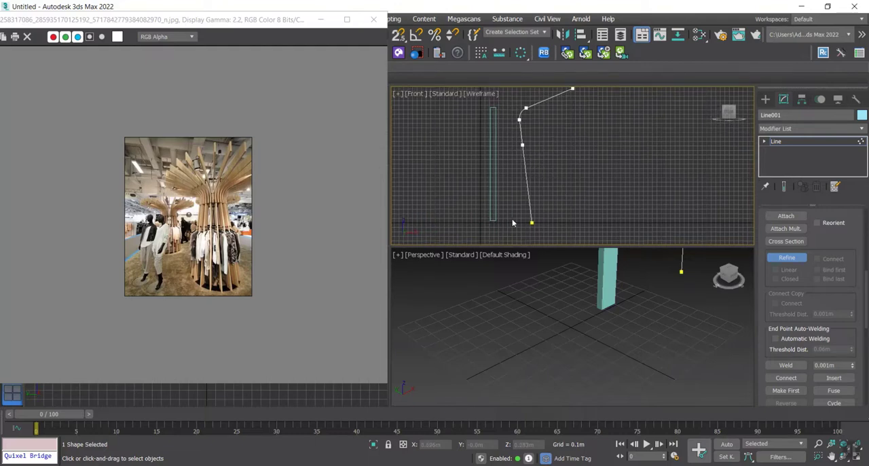
right_click(558, 207)
Step: Detach the line's lower upright segment as a separate shape
key("2")
left_click_drag(560, 207, 512, 215)
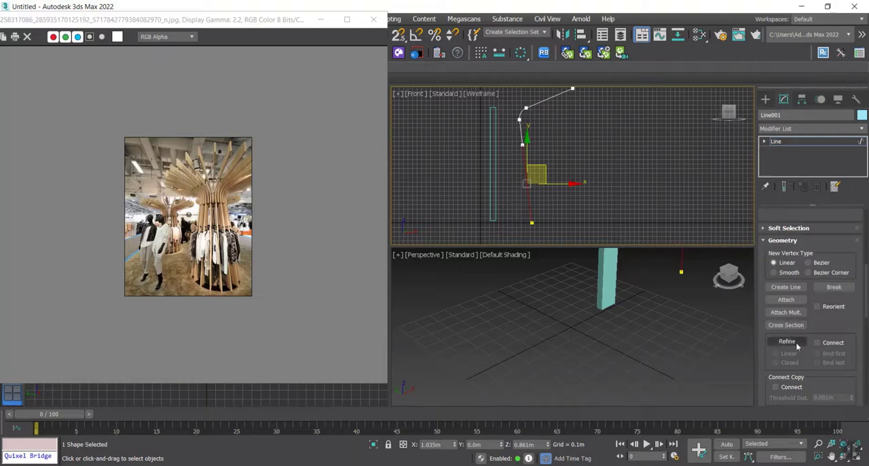
left_click_drag(828, 334, 819, 212)
left_click_drag(808, 399, 805, 332)
scroll(806, 331, "down", 5)
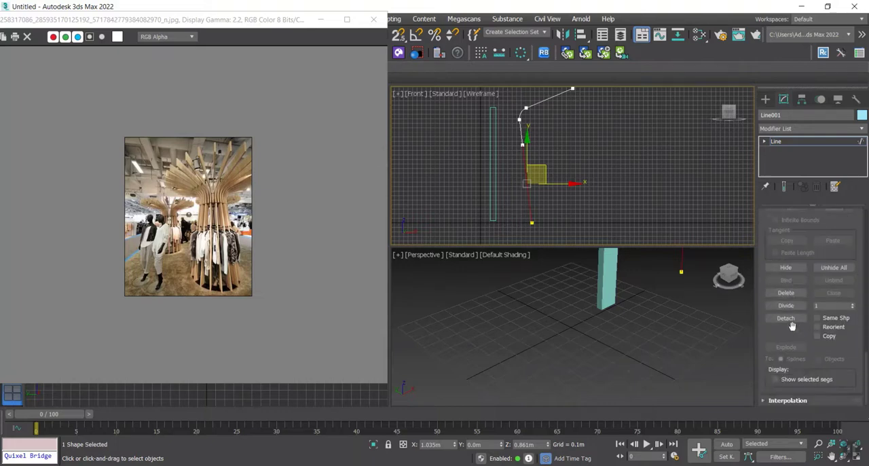
left_click(786, 318)
key("Return")
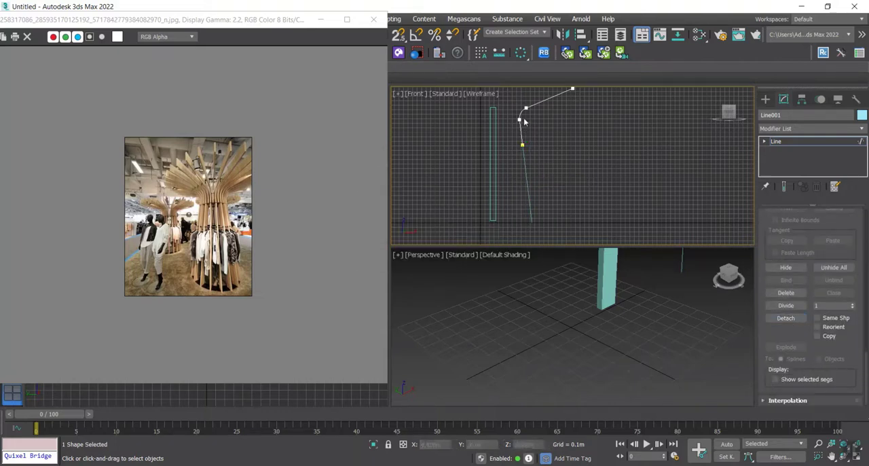
Step: Outline the detached lower segment's spline with Center enabled, turning it into a narrow closed profile
left_click(766, 99)
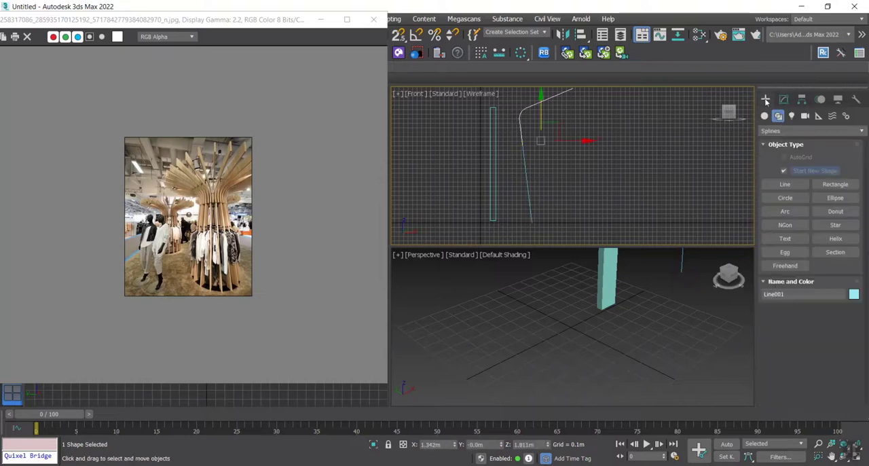
left_click(528, 209)
left_click(783, 99)
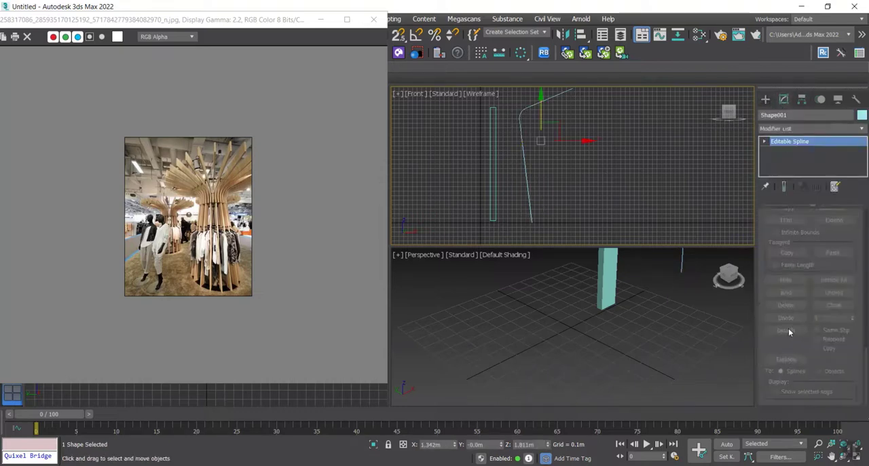
key("3")
left_click(527, 200)
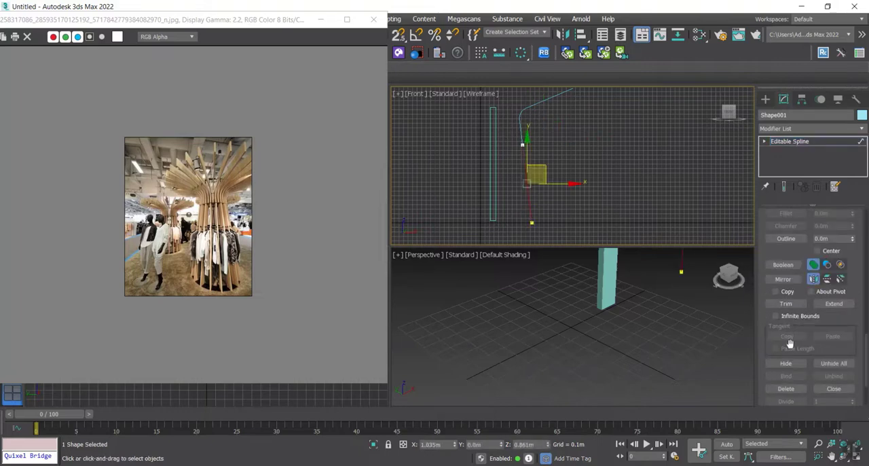
scroll(810, 373, "down", 6)
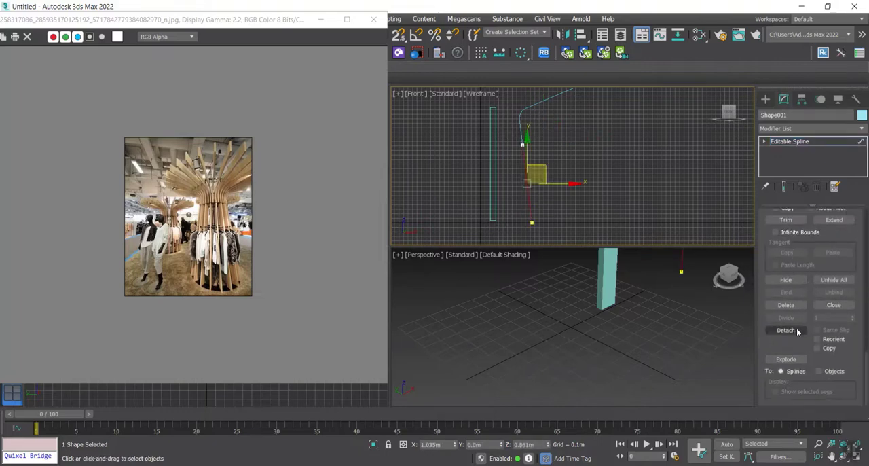
scroll(779, 278, "up", 11)
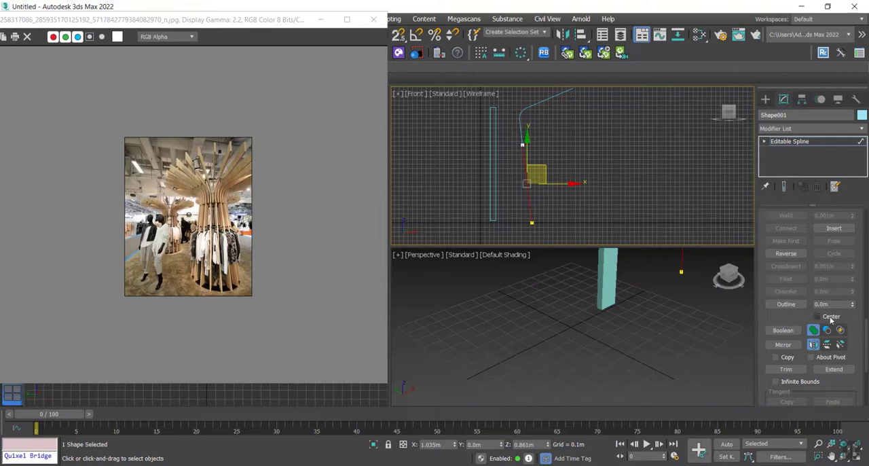
left_click(785, 304)
scroll(511, 169, "up", 4)
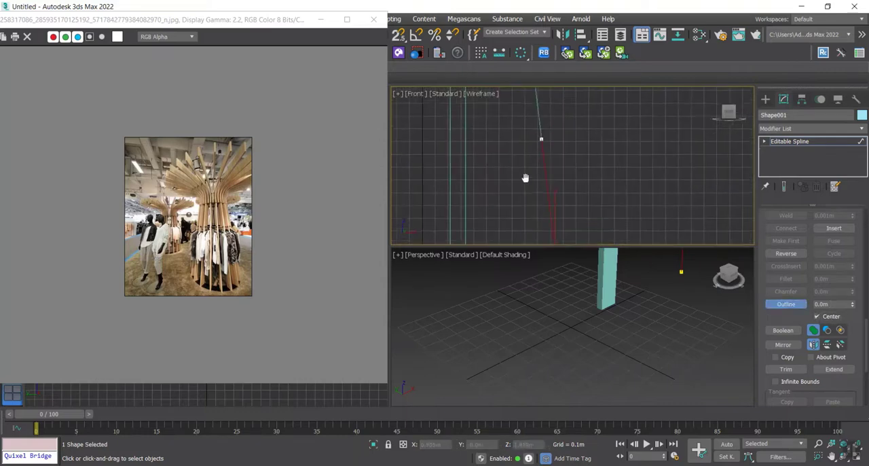
left_click_drag(537, 173, 550, 154)
scroll(555, 168, "down", 6)
scroll(575, 197, "up", 2)
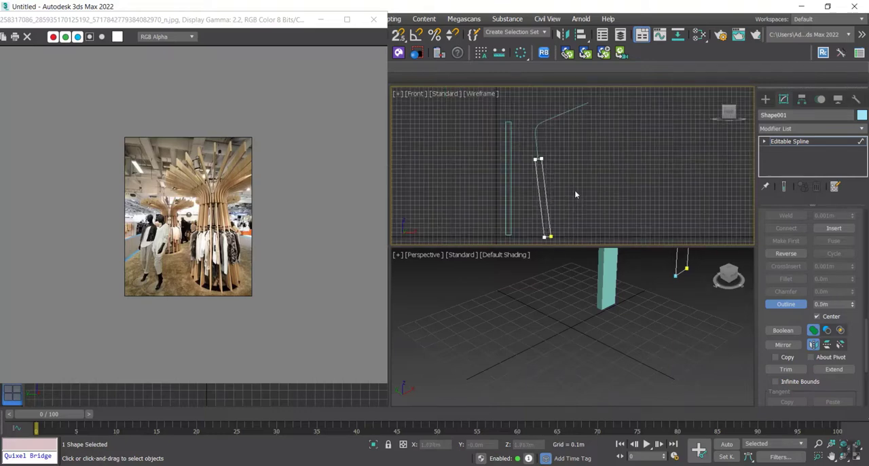
left_click(819, 142)
Step: Outline the bent upper line by about 0.23 m with Center enabled, making it wider than the lower profile
left_click(536, 129)
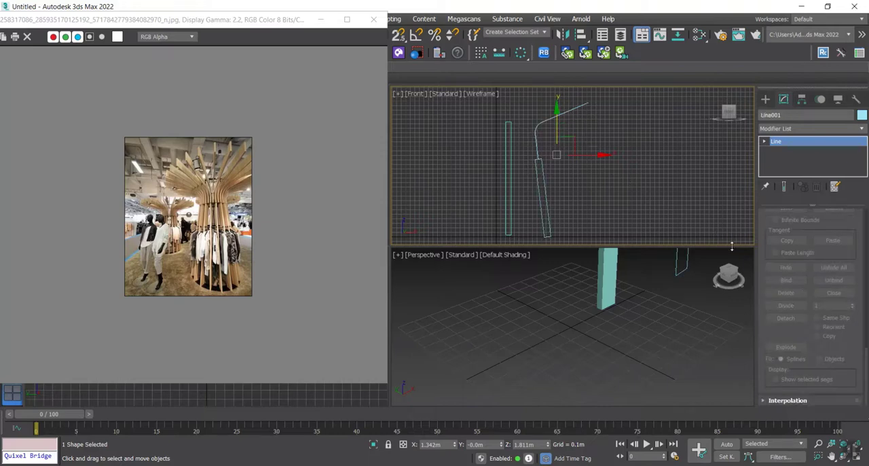
key("1")
left_click(536, 144)
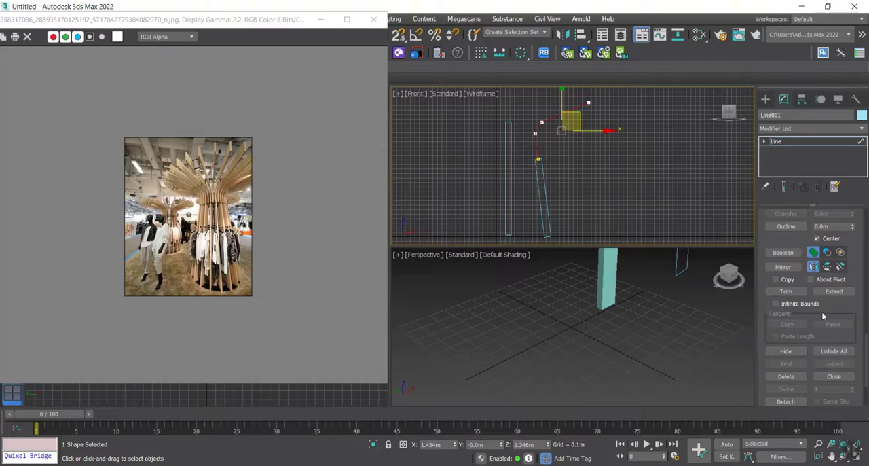
left_click(817, 238)
left_click(786, 227)
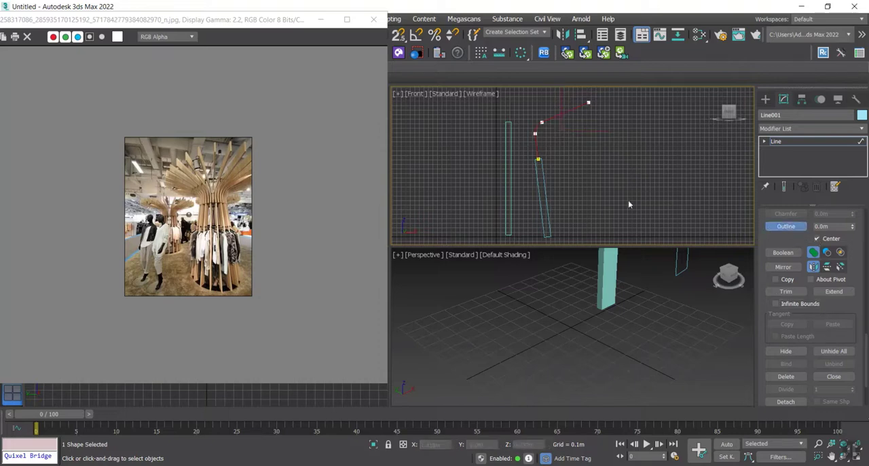
left_click_drag(542, 122, 532, 111)
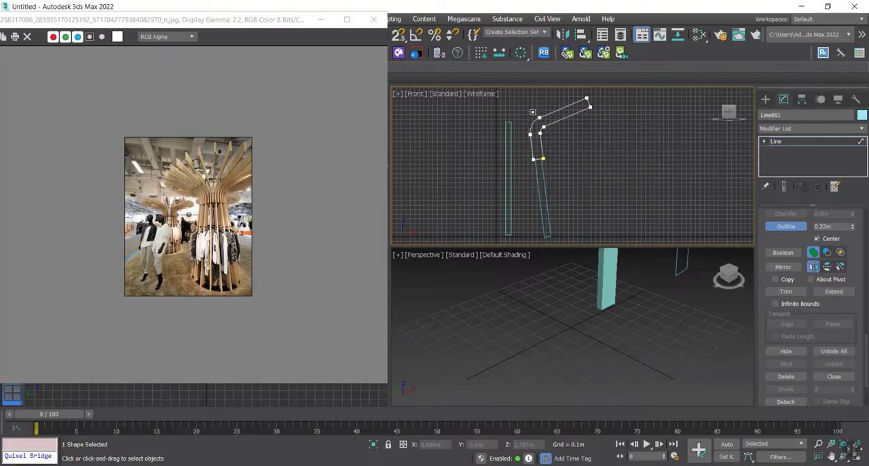
right_click(630, 172)
left_click(792, 140)
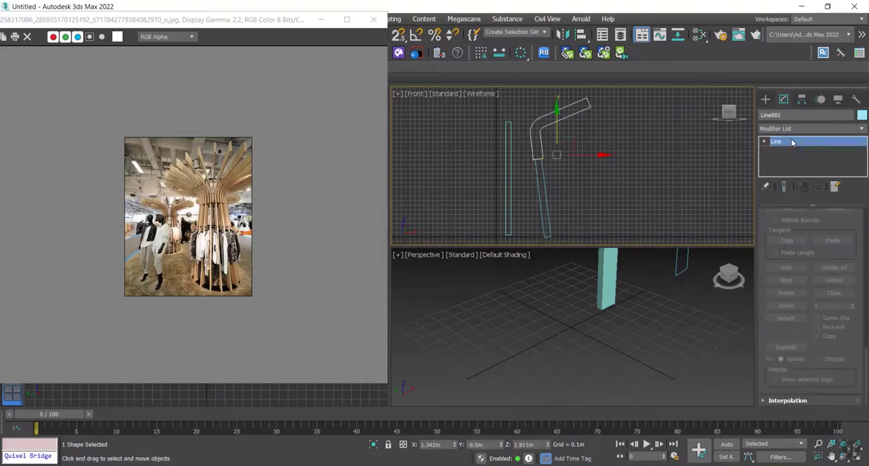
Step: Apply an Extrude modifier to the bent upper profile with an amount of 0.04 m
left_click(792, 128)
key("e")
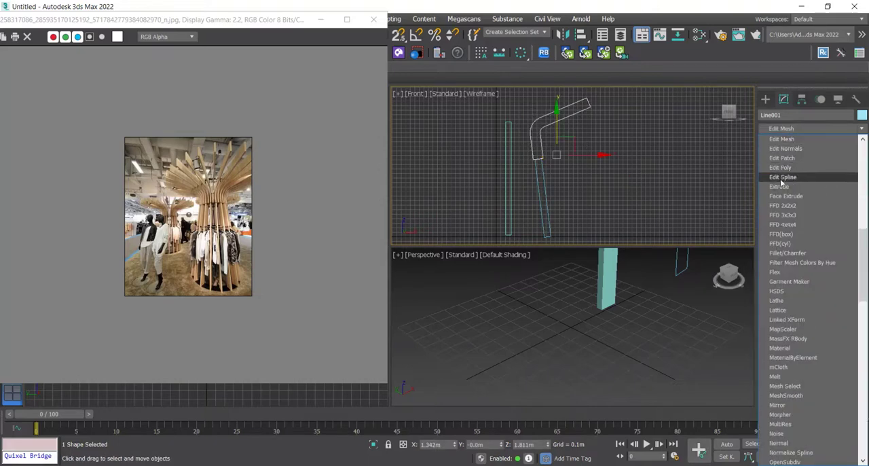
left_click(780, 187)
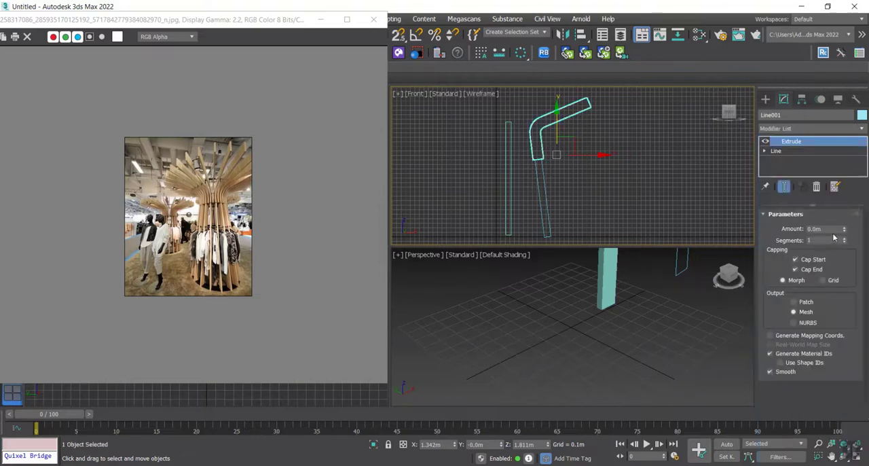
left_click_drag(846, 232, 842, 219)
scroll(613, 332, "down", 5)
middle_click_drag(613, 334, 616, 299)
scroll(615, 299, "up", 6)
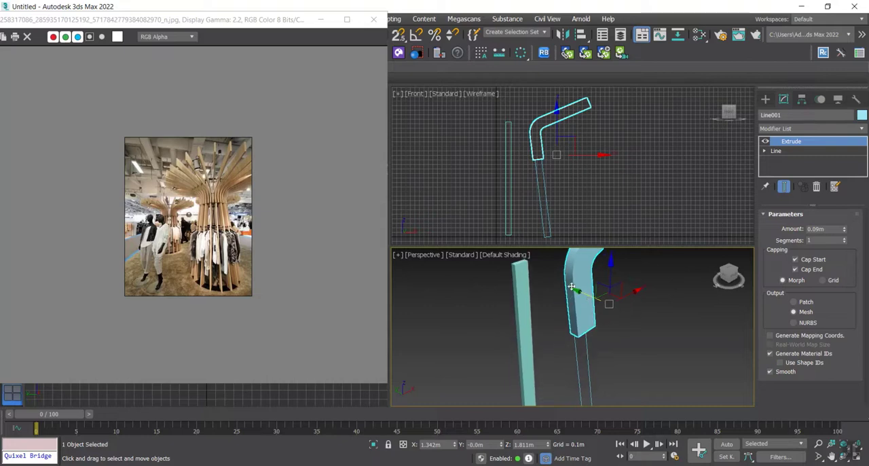
scroll(598, 296, "up", 2)
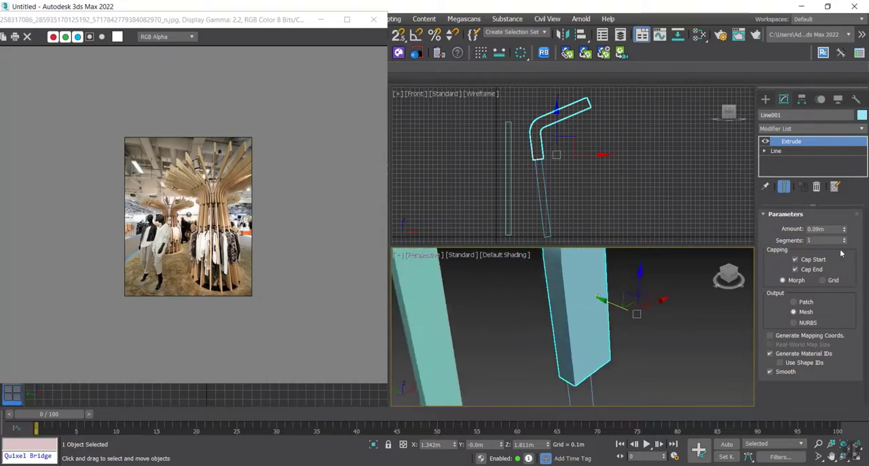
left_click_drag(846, 231, 844, 230)
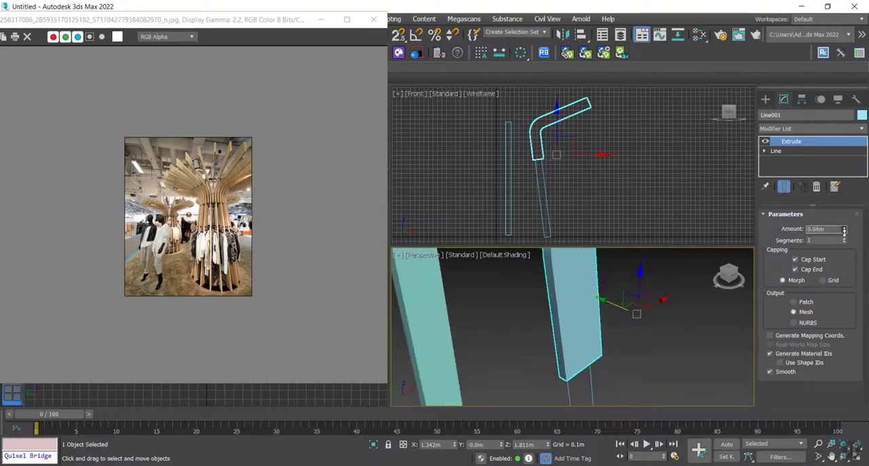
Step: Apply an Extrude modifier to the lower slat profile with an amount of 0.03 m
left_click(556, 177)
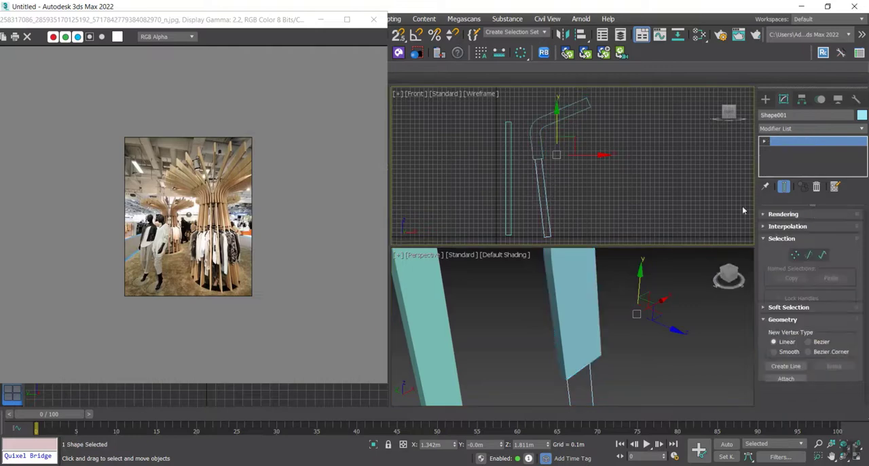
left_click(791, 129)
key("e")
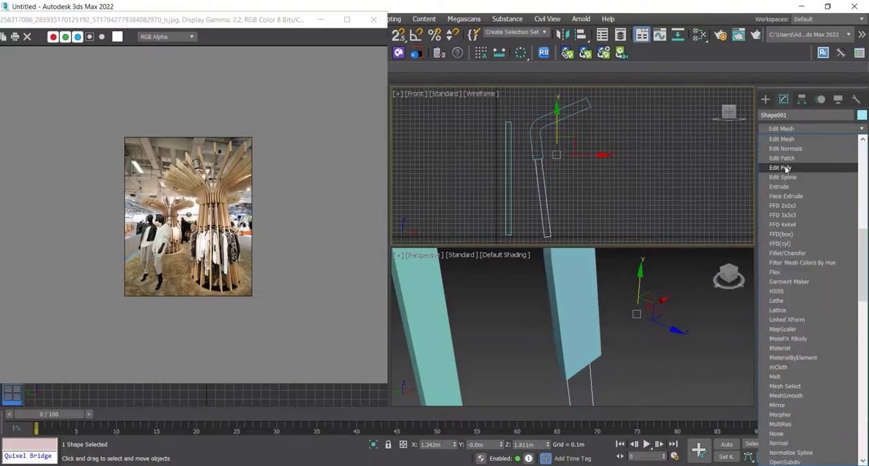
left_click(781, 186)
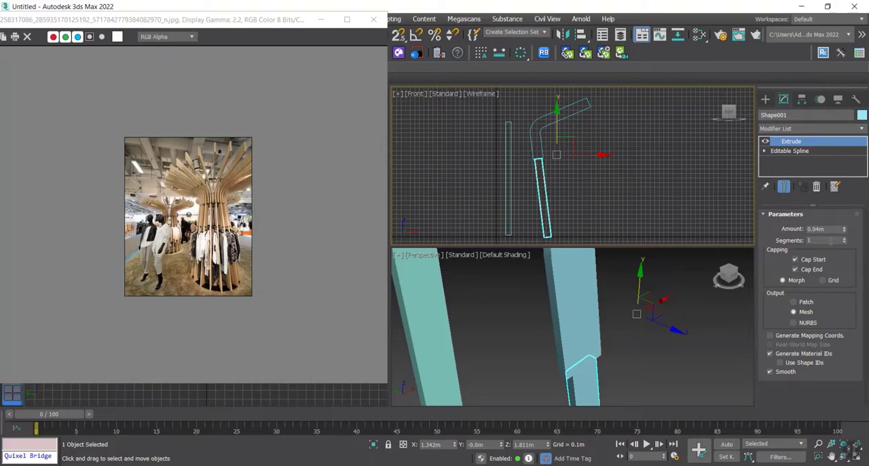
left_click_drag(830, 230, 770, 233)
type("0.03")
key("Return")
Step: Shift the lower slat piece sideways in the Left view to centre it within the upper piece's thickness
middle_click_drag(621, 340, 615, 297)
mouse_move(554, 158)
middle_mouse_down()
mouse_move(585, 156)
mouse_move(564, 220)
mouse_move(551, 143)
middle_mouse_up()
key("l")
scroll(553, 163, "up", 10)
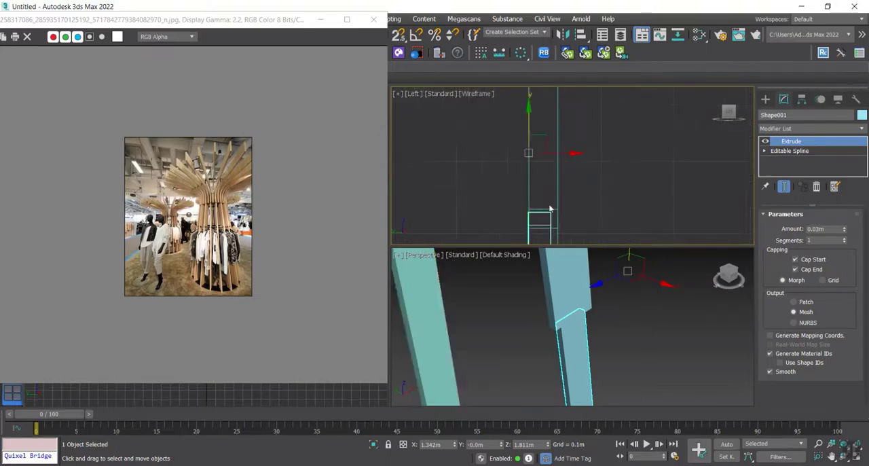
middle_click_drag(543, 200, 536, 175)
left_click_drag(549, 127, 553, 127)
scroll(537, 180, "down", 3)
scroll(537, 180, "down", 2)
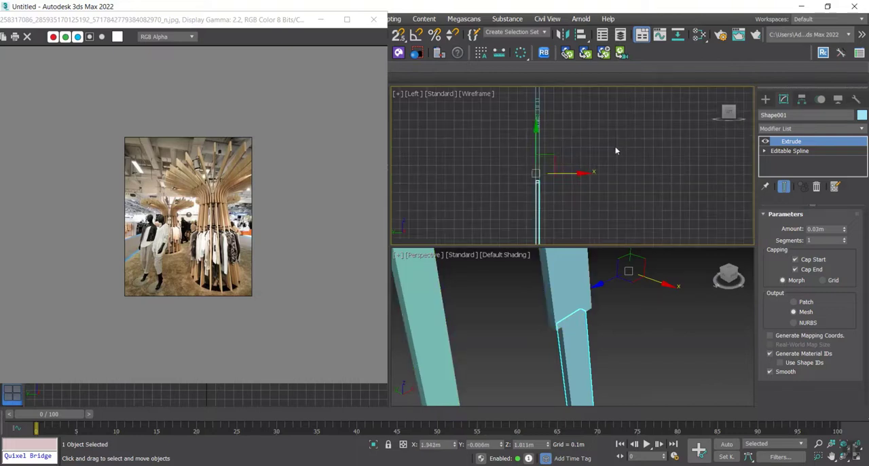
left_click_drag(535, 196, 519, 196)
Step: Delete the tall reference box standing beside the slat
left_click(622, 299)
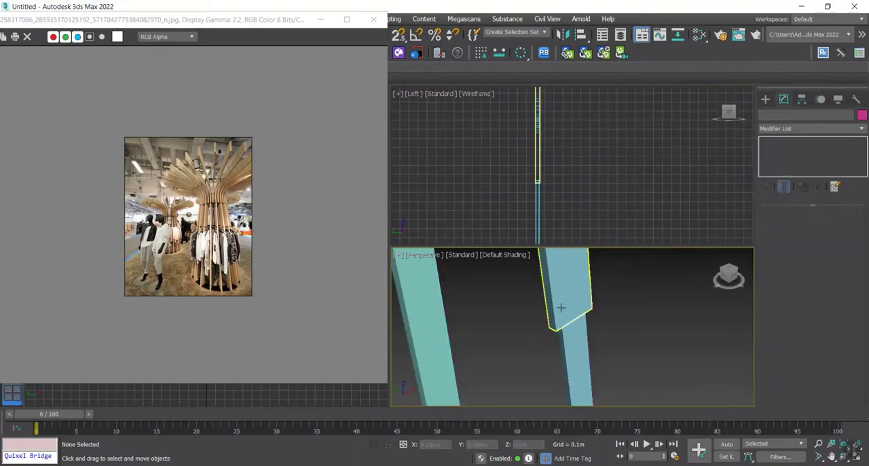
left_click(432, 337)
key("Delete")
scroll(479, 311, "down", 5)
scroll(479, 313, "up", 2)
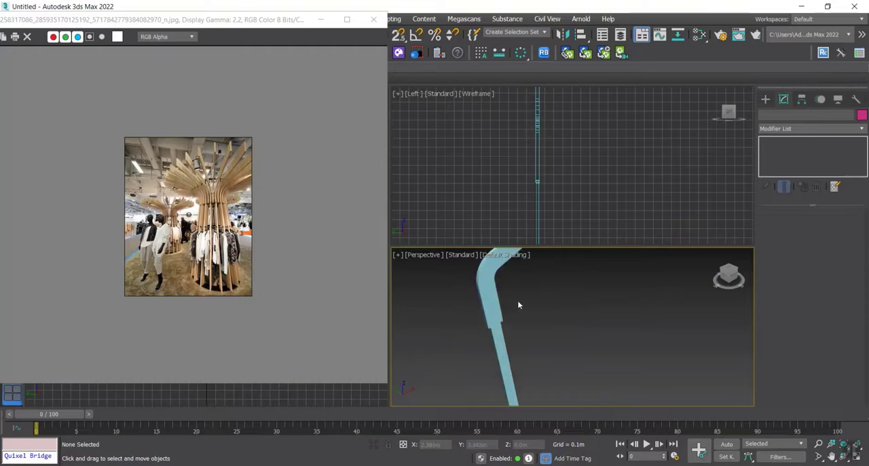
Step: Group the upper and lower slat pieces under the default group name
left_click_drag(518, 300, 469, 340)
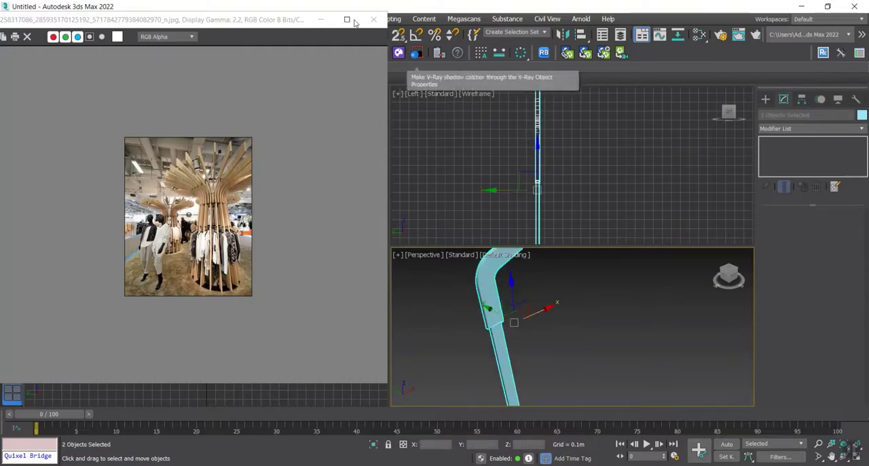
left_click_drag(237, 19, 207, 64)
left_click(85, 19)
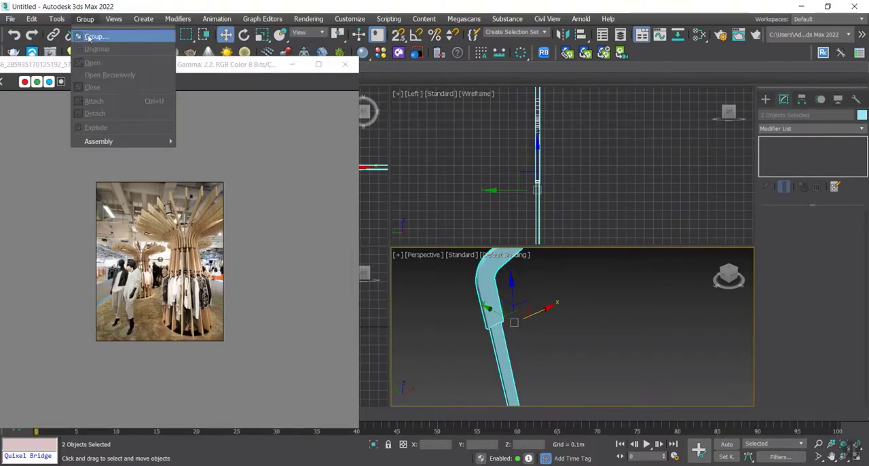
left_click(95, 34)
left_click(450, 258)
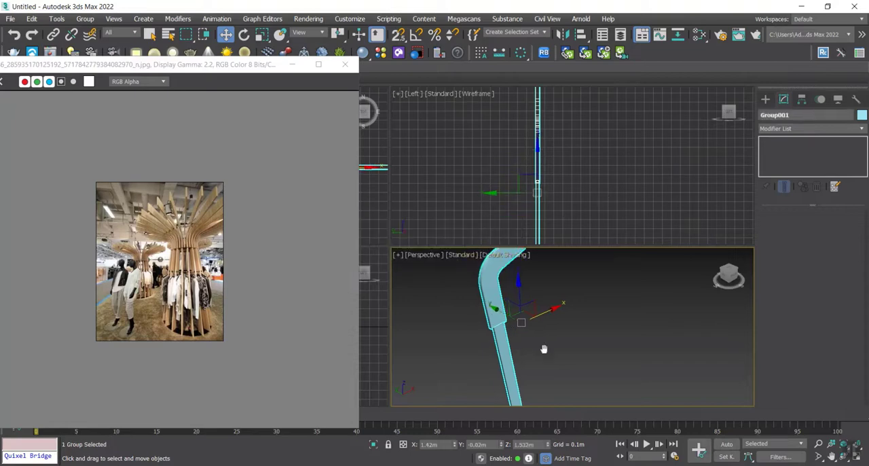
Step: Create a cylinder of about 0.11 m radius at the grid origin in the Top view
middle_click_drag(546, 351, 569, 342)
key("t")
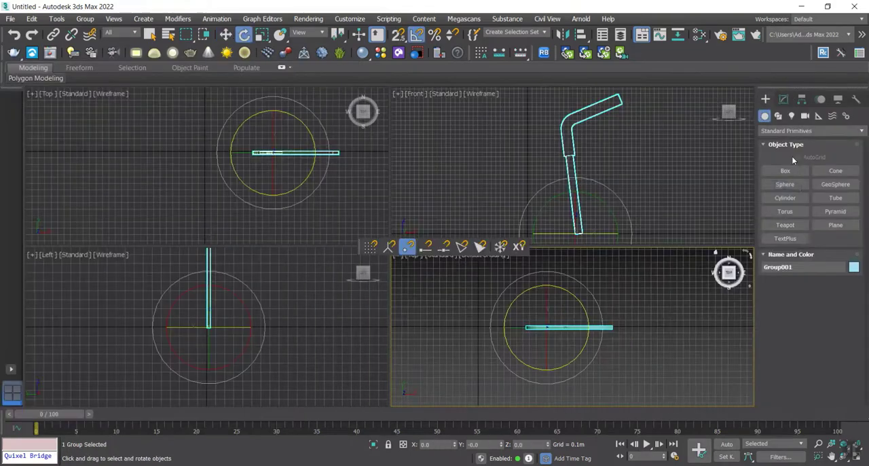
left_click(785, 198)
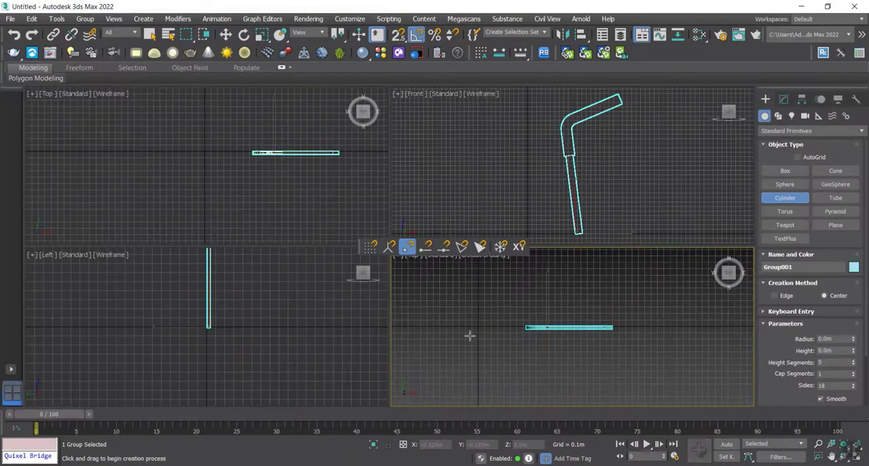
left_click_drag(480, 327, 485, 331)
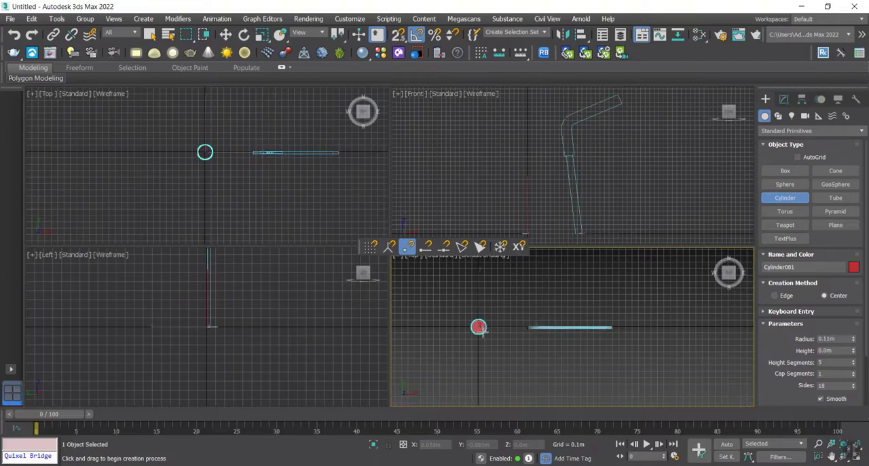
key("e")
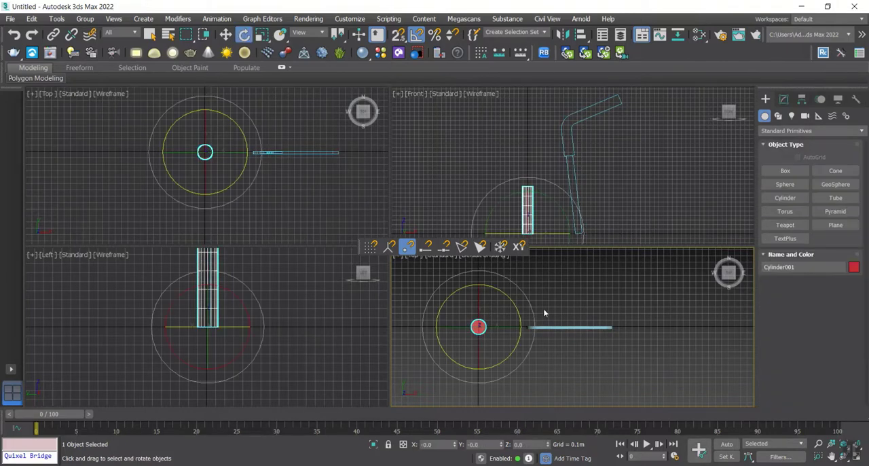
Step: Move the slat group along X toward the cylinder, to about X 0.6 m
left_click(581, 333)
key("w")
left_click_drag(589, 328, 557, 330)
middle_click_drag(510, 325, 526, 320)
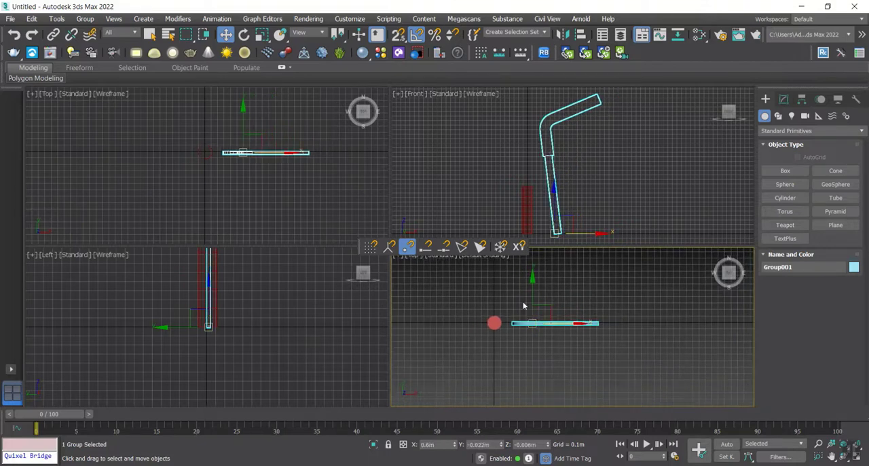
Step: Set the slat group's rotation to use the central cylinder as its picked coordinate system and transform center
left_click(305, 34)
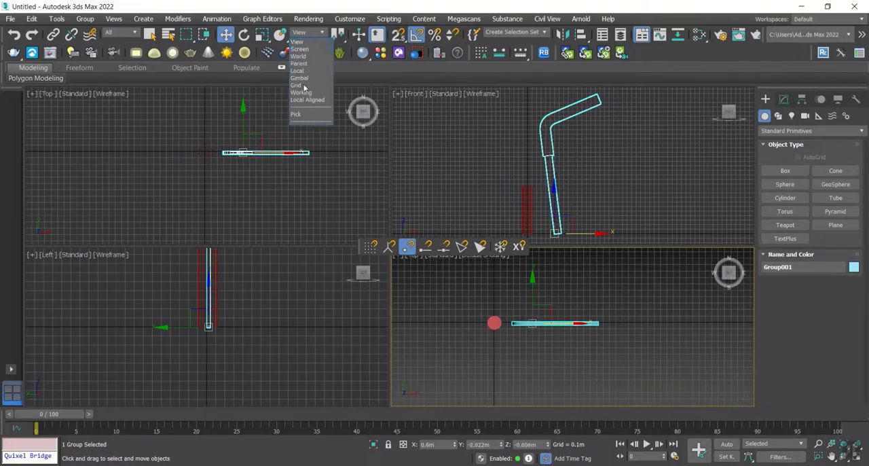
left_click(305, 116)
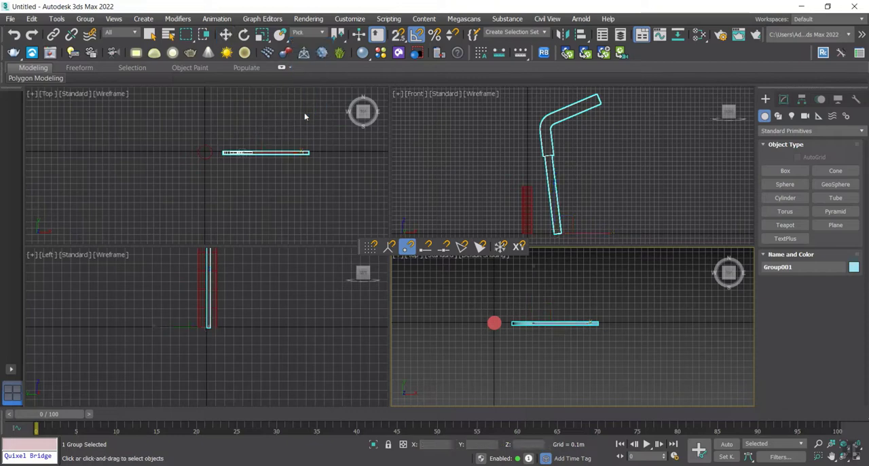
left_click(495, 322)
key("e")
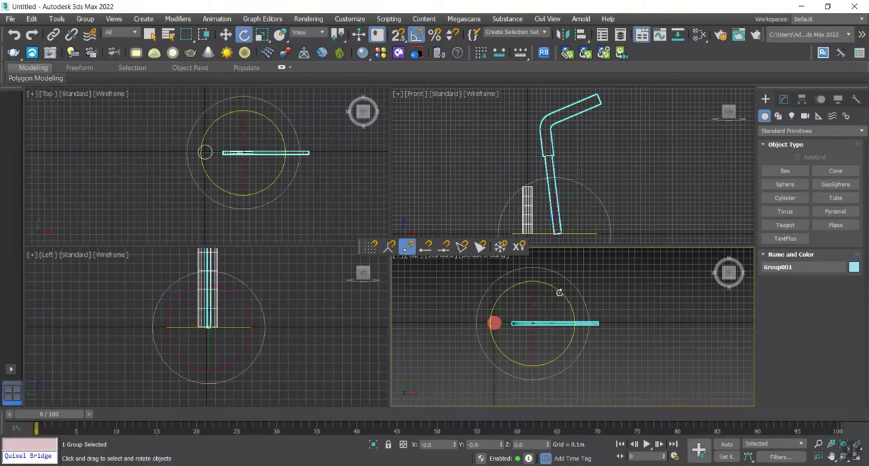
left_click(309, 32)
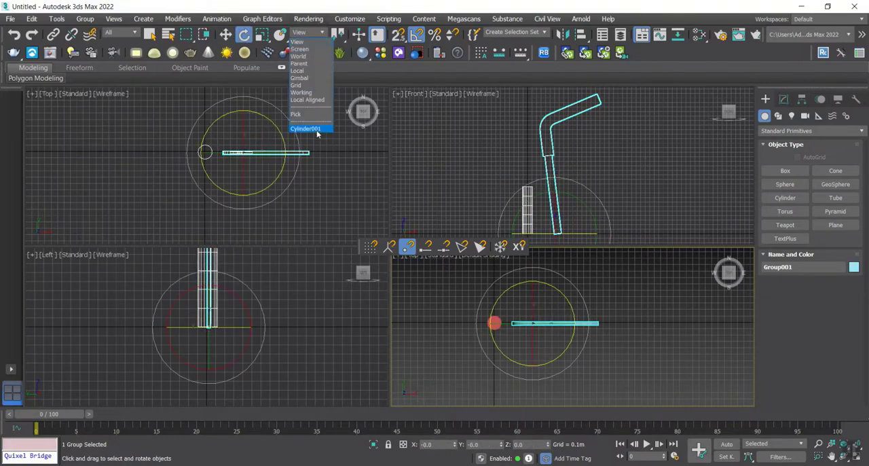
left_click(313, 129)
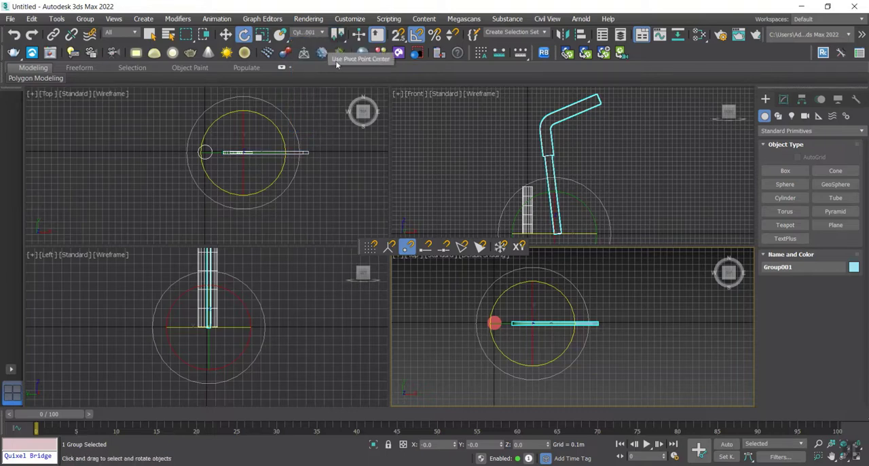
left_click(337, 53)
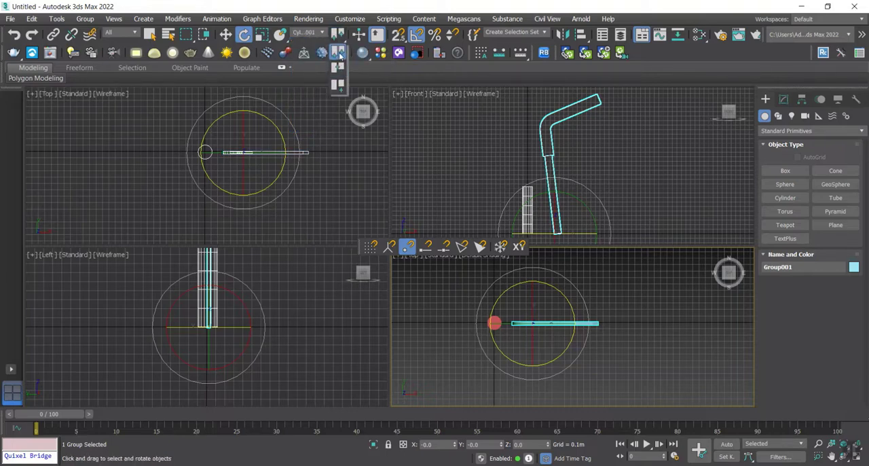
left_click(339, 86)
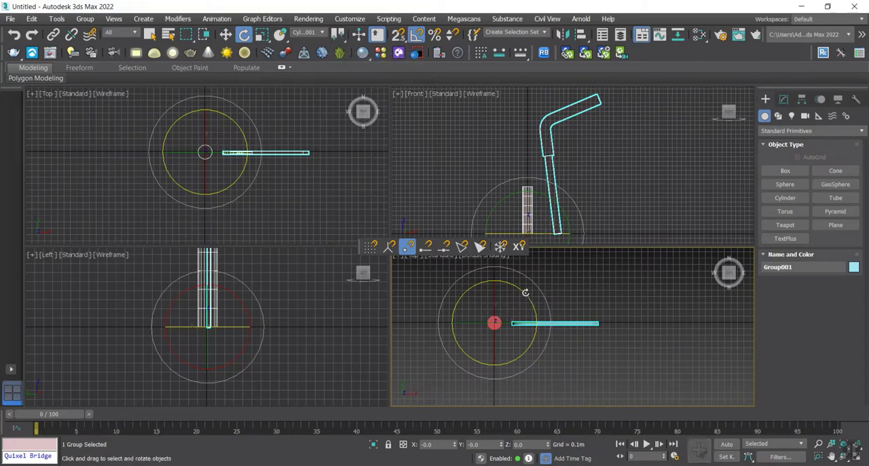
Step: Rotate-clone the slat group around the cylinder at 30-degree steps, creating 12 instances
left_click_drag(529, 296, 517, 282, "shift")
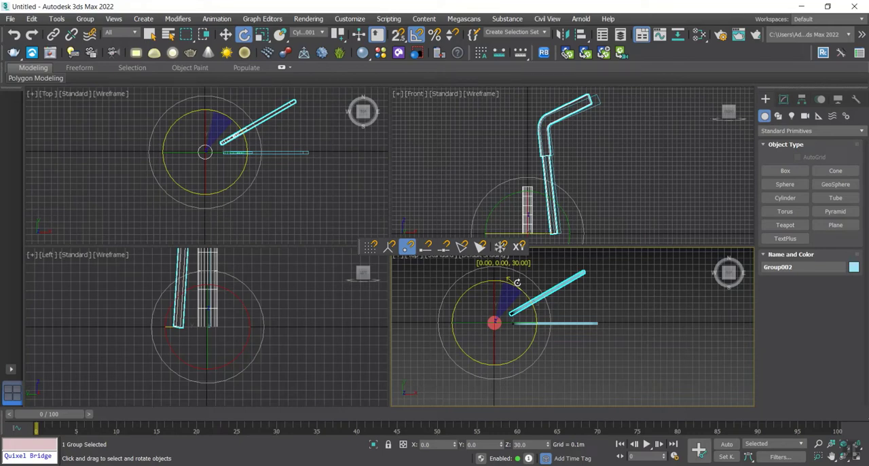
left_click_drag(517, 282, 517, 286, "shift")
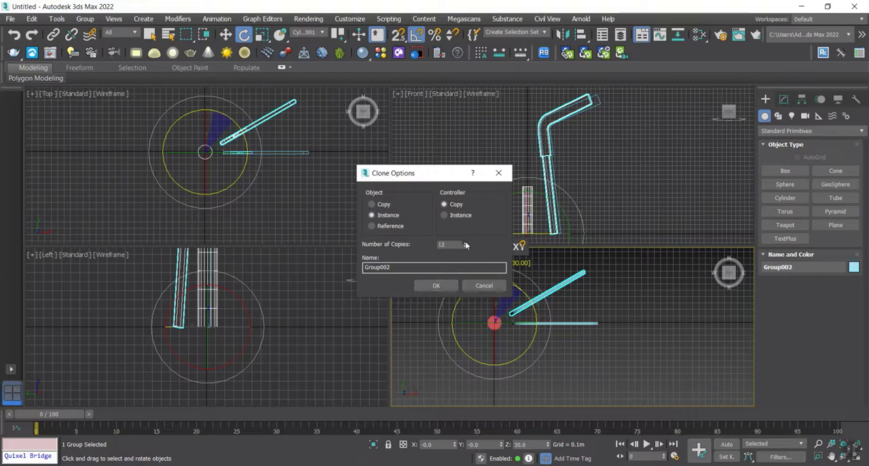
left_click(436, 285)
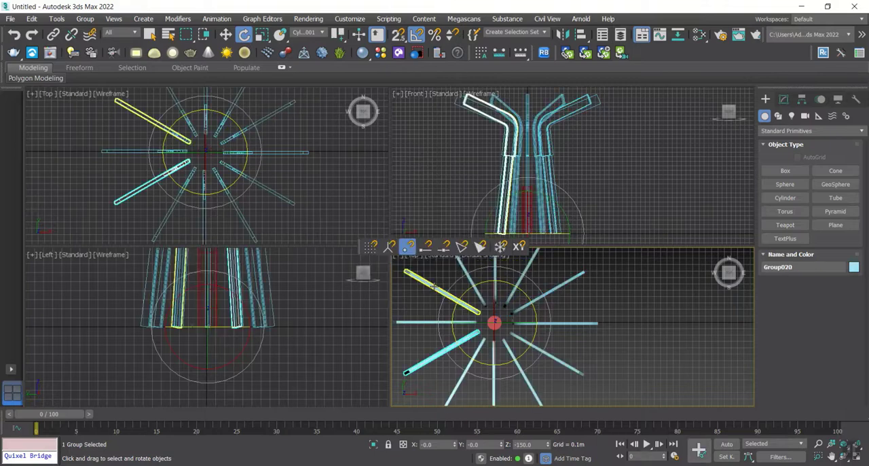
Step: Examine the radial slat arrangement from the side and from above in an enlarged Perspective view
middle_click_drag(619, 316, 591, 287)
key("p")
scroll(563, 306, "down", 4)
scroll(515, 330, "up", 5)
middle_click_drag(519, 328, 315, 266, "alt")
key("alt+w")
scroll(584, 319, "down", 5)
left_click_drag(362, 246, 135, 157)
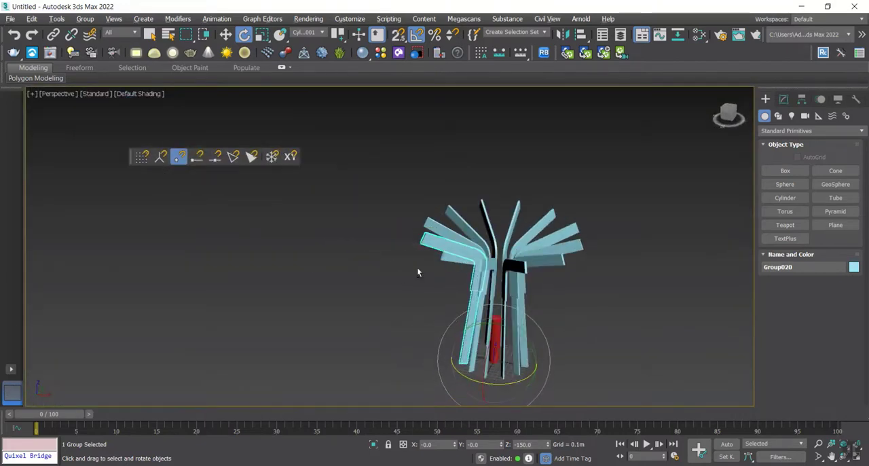
middle_click_drag(417, 267, 569, 308, "alt")
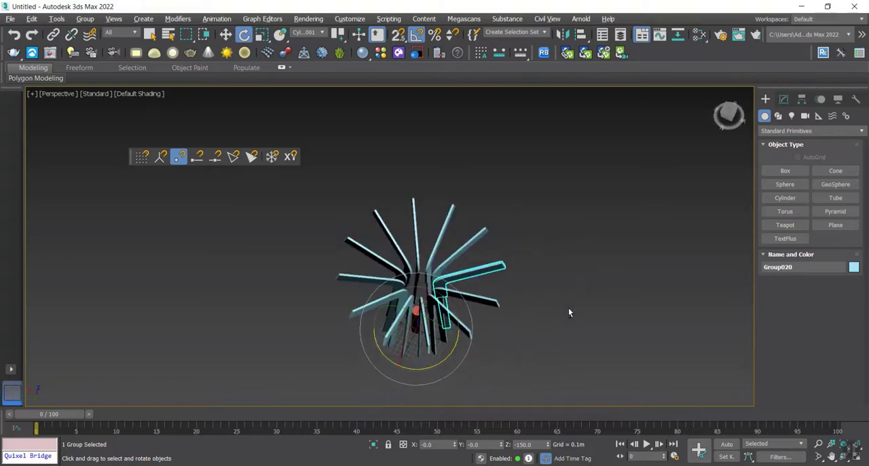
Step: Draw a circle of about 0.62 m radius beside the slat array in the Top view
key("t")
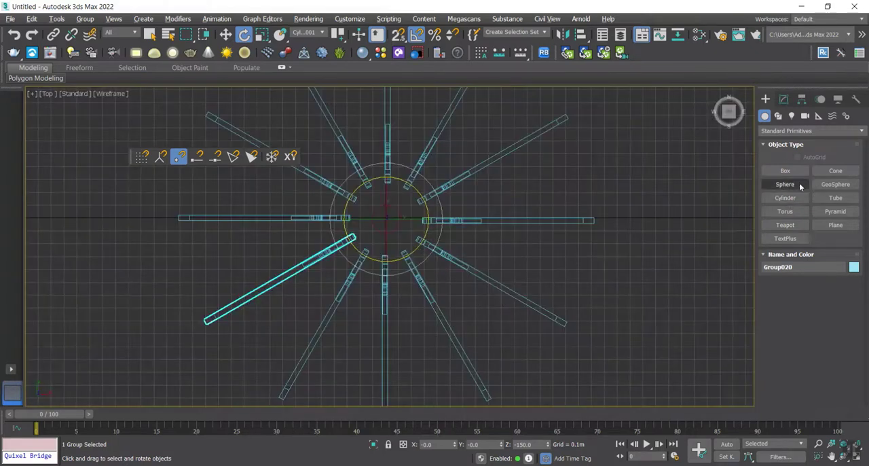
left_click(778, 117)
left_click(786, 197)
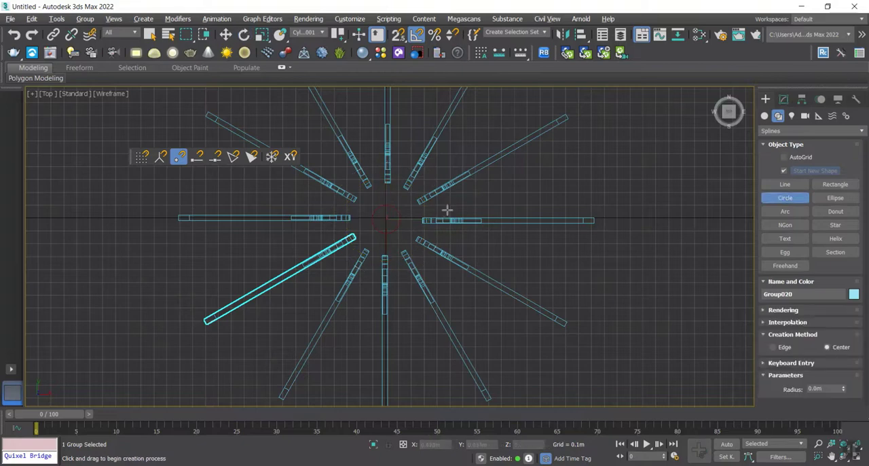
left_click_drag(588, 265, 646, 319)
key("e")
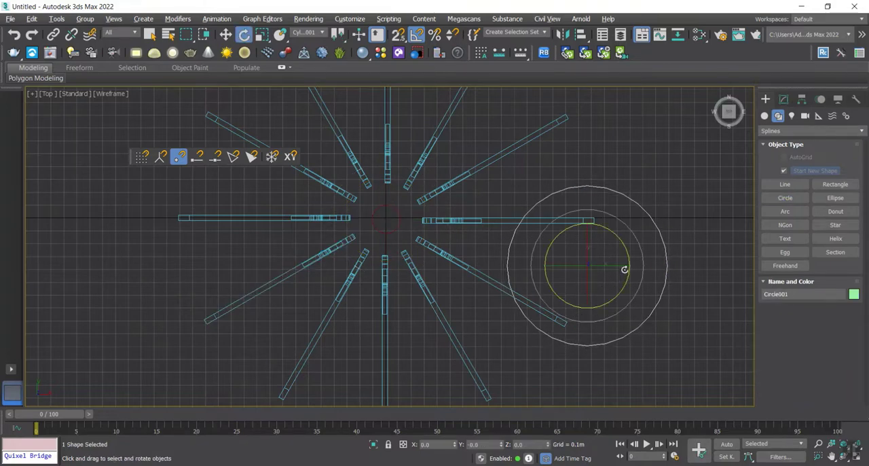
key("w")
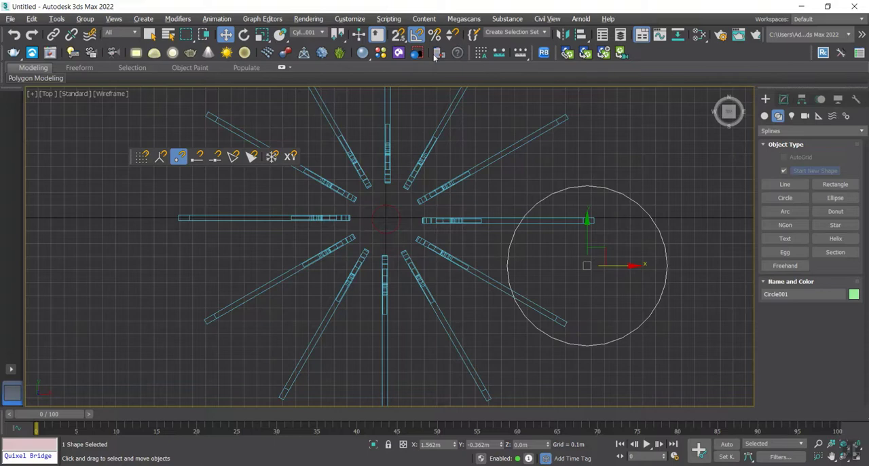
right_click(686, 55)
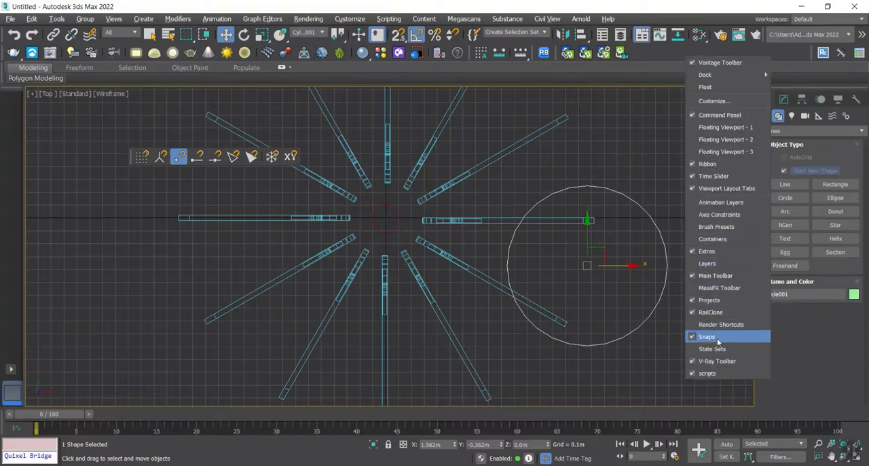
left_click(407, 292)
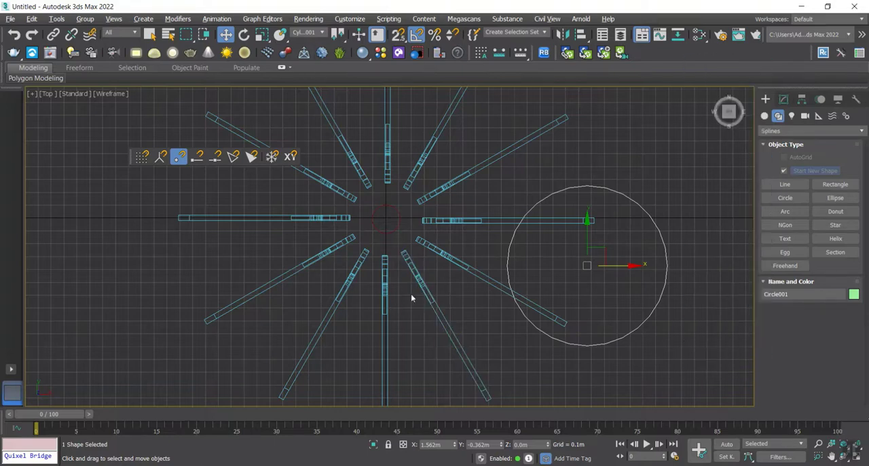
right_click(722, 52)
left_click(744, 334)
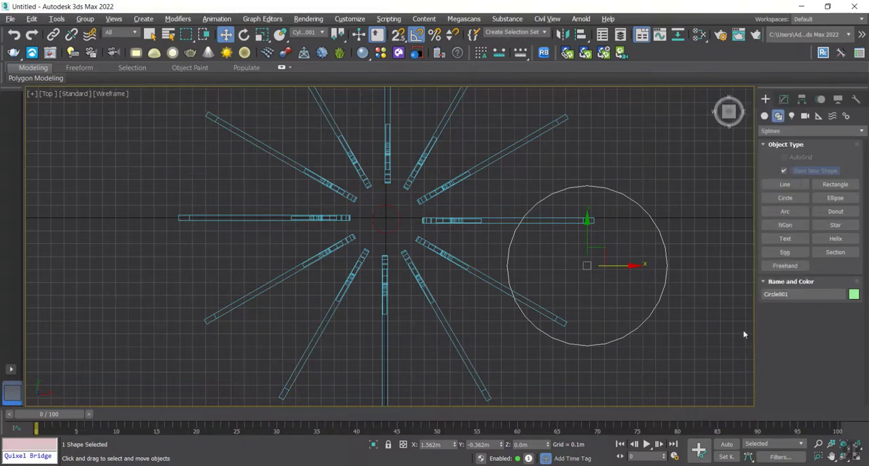
right_click(663, 54)
left_click(686, 334)
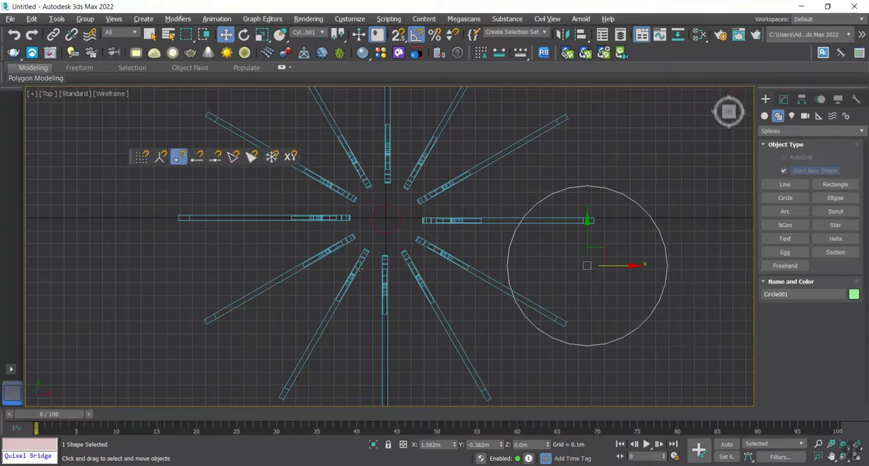
Step: Center the circle on the central cylinder at X 0, Y 0 using pivot snapping
left_click(161, 156)
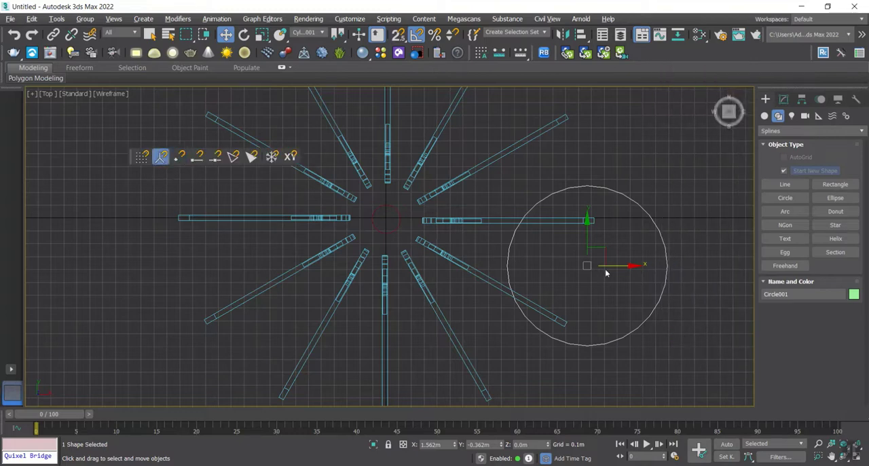
left_click_drag(607, 253, 386, 218)
key("s")
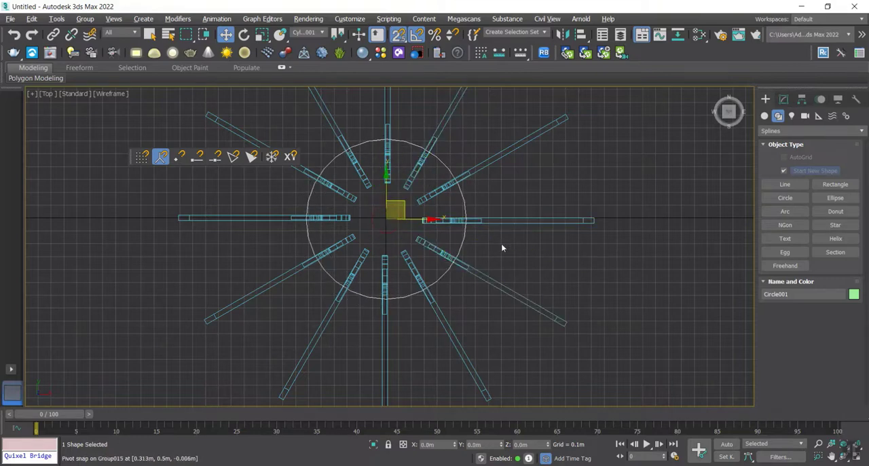
Step: Raise the circle to about Z 1.453 m without snapping and reduce its radius to about 0.448 m
middle_click_drag(511, 243, 494, 254)
key("p")
scroll(498, 252, "down", 3)
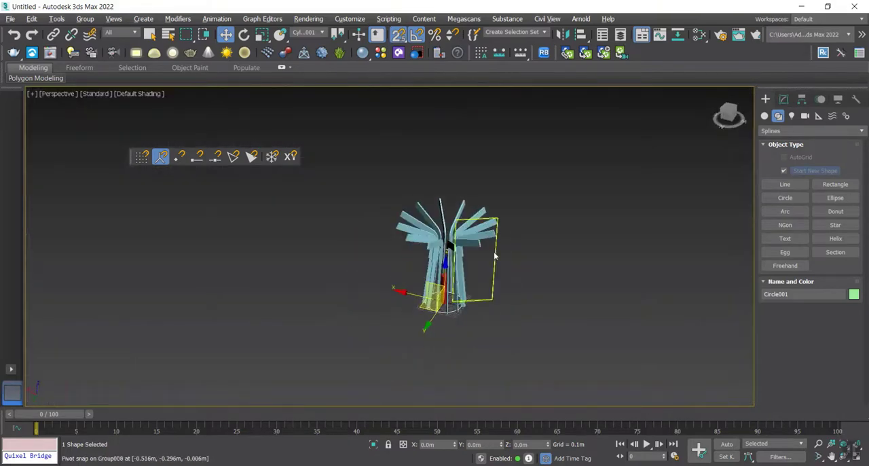
scroll(495, 254, "up", 6)
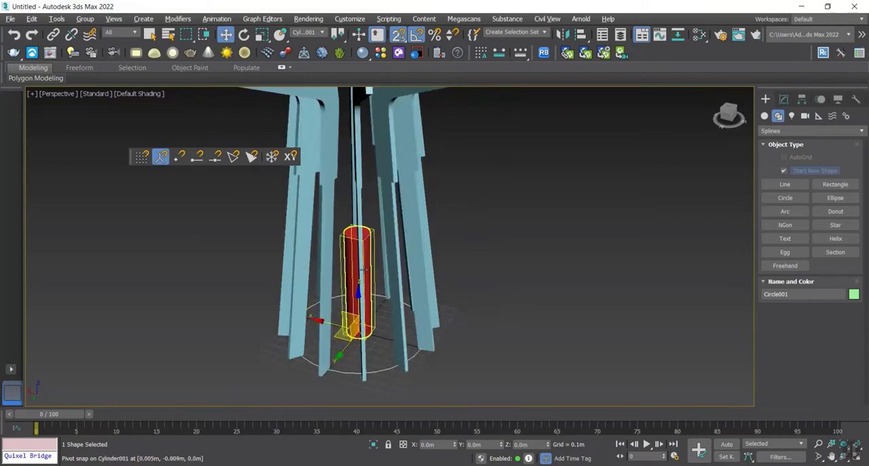
key("s")
left_click_drag(358, 299, 358, 155)
left_click(784, 99)
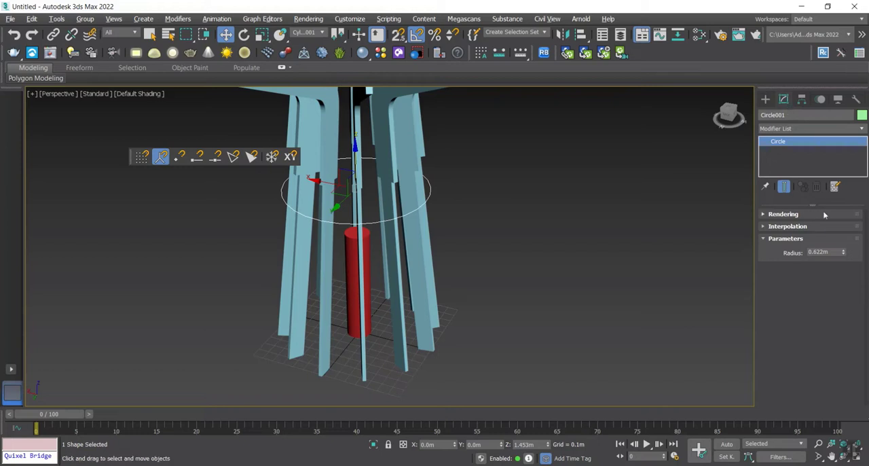
left_click_drag(844, 254, 847, 258)
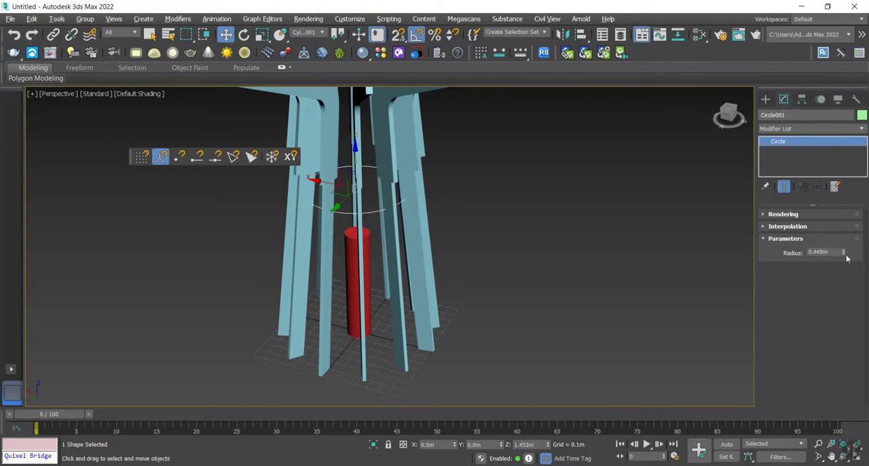
Step: Apply a Sweep modifier to the circle with the built-in Cylinder section
left_click(784, 128)
key("s")
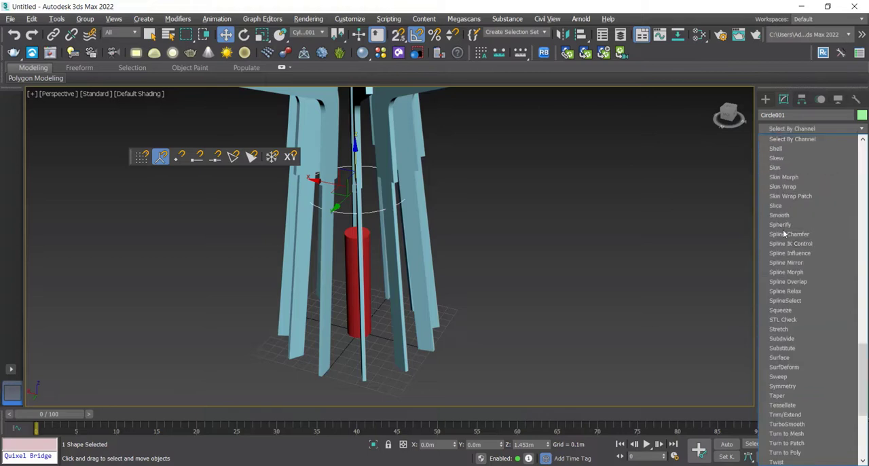
left_click(781, 376)
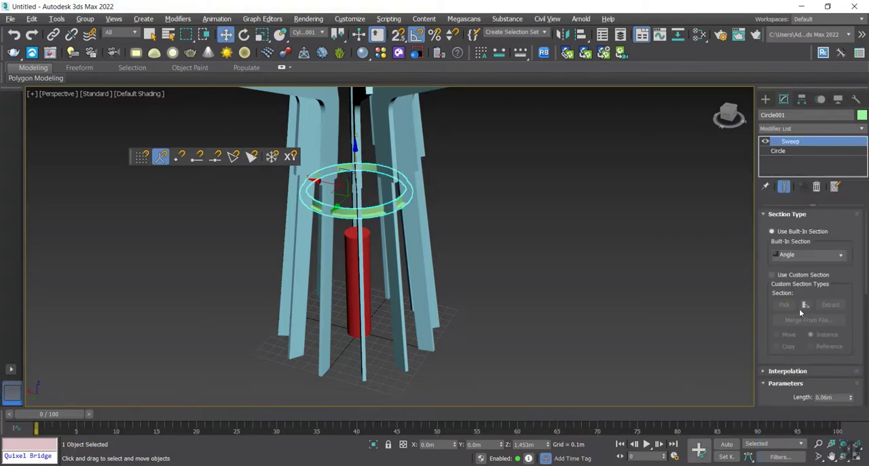
left_click(813, 256)
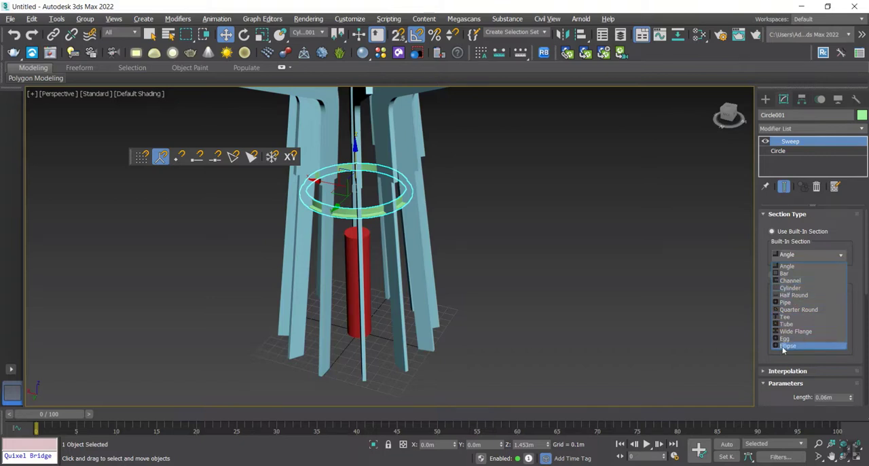
left_click(792, 288)
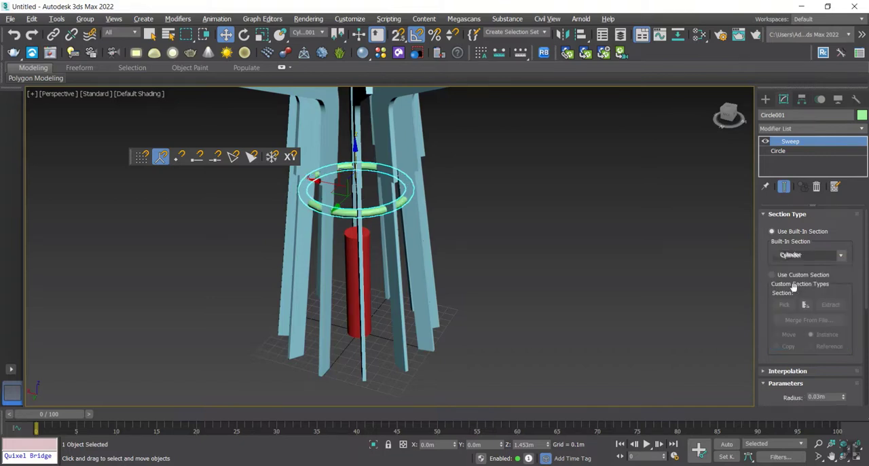
Step: Thin the swept ring by setting its cylinder section radius to 0.014 m
middle_click_drag(447, 215, 421, 185, "alt")
scroll(421, 184, "up", 5)
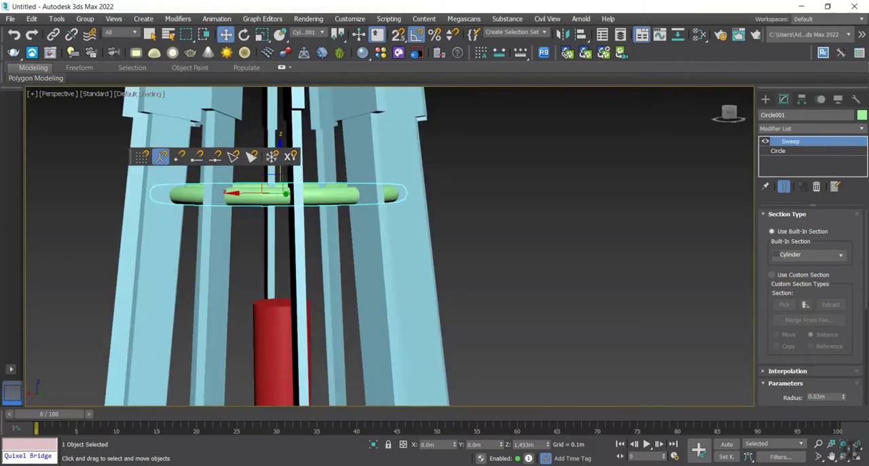
scroll(842, 281, "down", 3)
left_click_drag(844, 331, 851, 354)
middle_click_drag(547, 245, 544, 282, "alt")
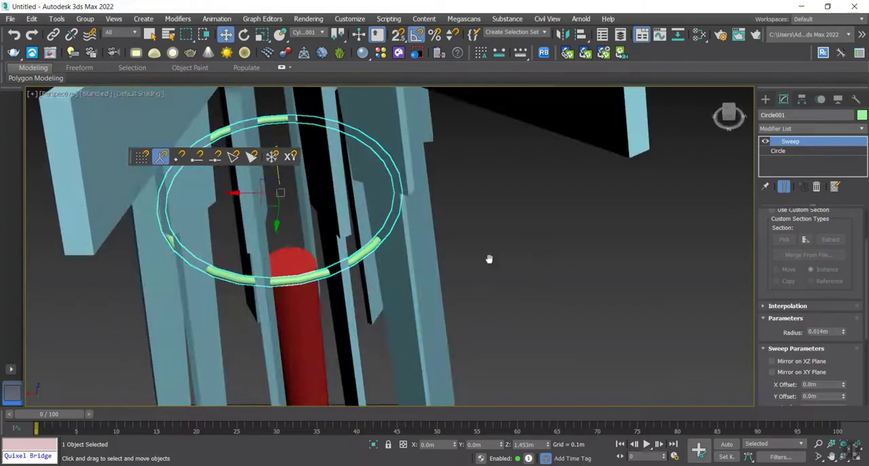
middle_click_drag(489, 260, 503, 253, "alt")
middle_click_drag(503, 254, 549, 234)
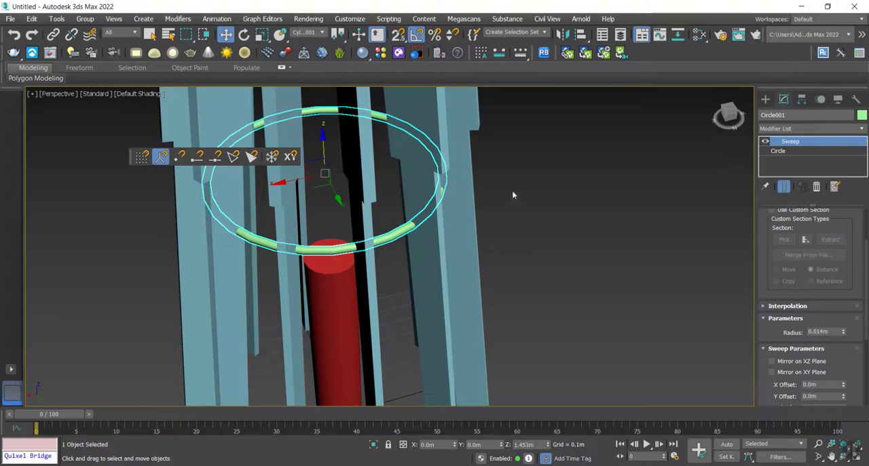
Step: Slightly enlarge the base circle radius beneath the Sweep modifier, then deselect the ring
left_click(785, 150)
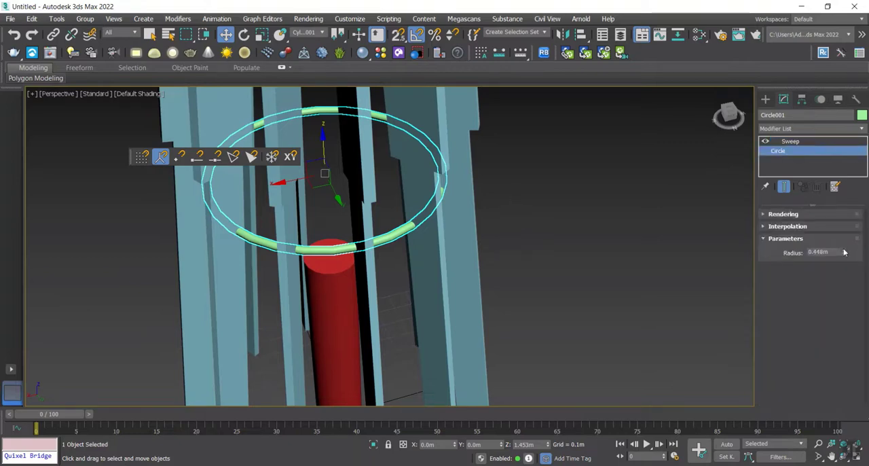
left_click_drag(843, 249, 845, 246)
left_click(594, 226)
scroll(594, 226, "down", 6)
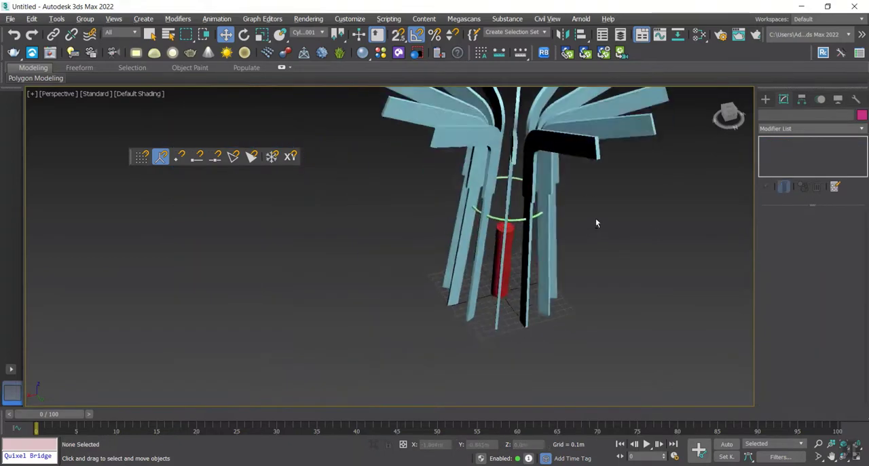
Step: Delete the red central cylinder from inside the ring of slats
middle_click_drag(596, 219, 537, 198, "alt")
left_click(508, 199)
key("Delete")
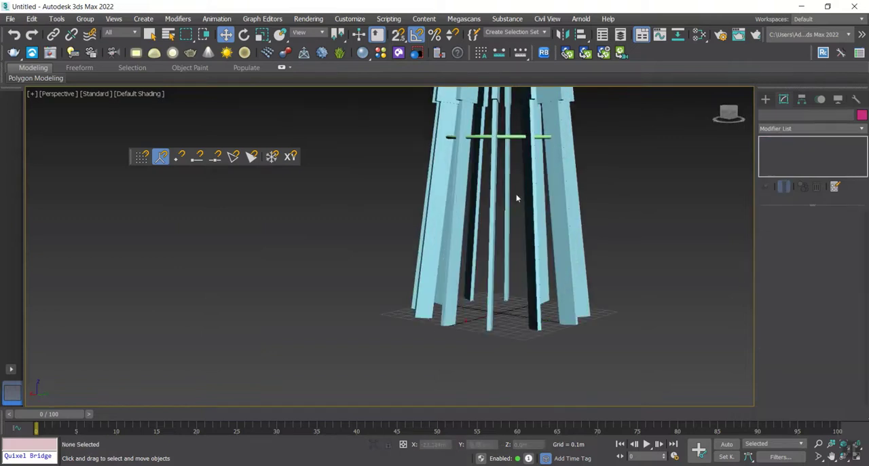
Step: Examine the slats and the swept ring from several angles and distances
scroll(536, 165, "down", 7)
middle_click_drag(535, 165, 453, 232, "alt")
scroll(519, 201, "up", 5)
scroll(551, 161, "down", 6)
middle_click_drag(453, 232, 520, 239, "alt")
scroll(432, 169, "up", 7)
middle_click_drag(433, 168, 358, 244, "alt")
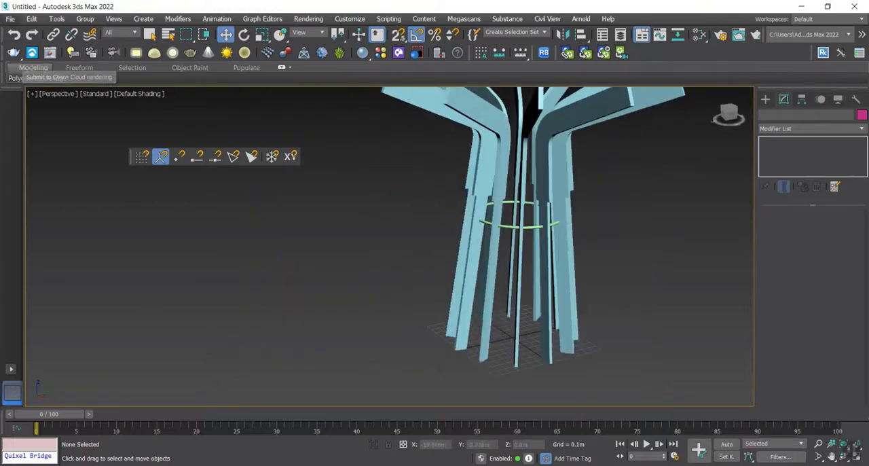
Step: View the Desktop reference photo of the tree-shaped clothing display and place its window clear of the model
left_click(10, 18)
mouse_move(50, 209)
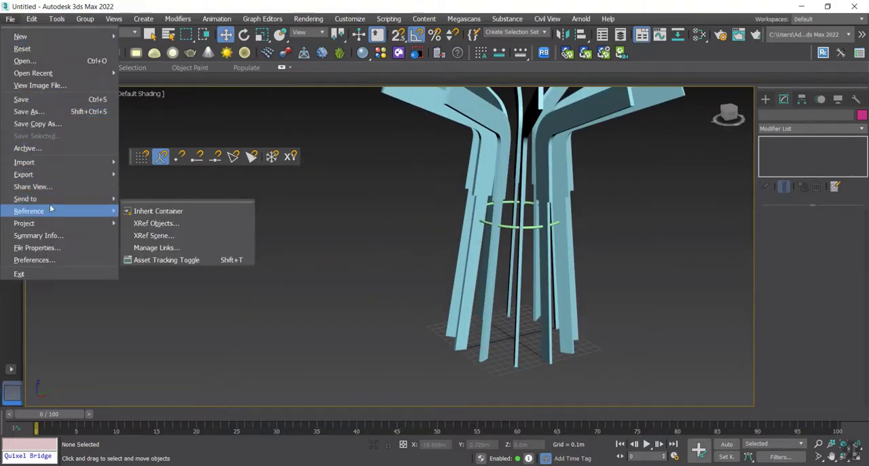
left_click(39, 84)
scroll(559, 218, "down", 5)
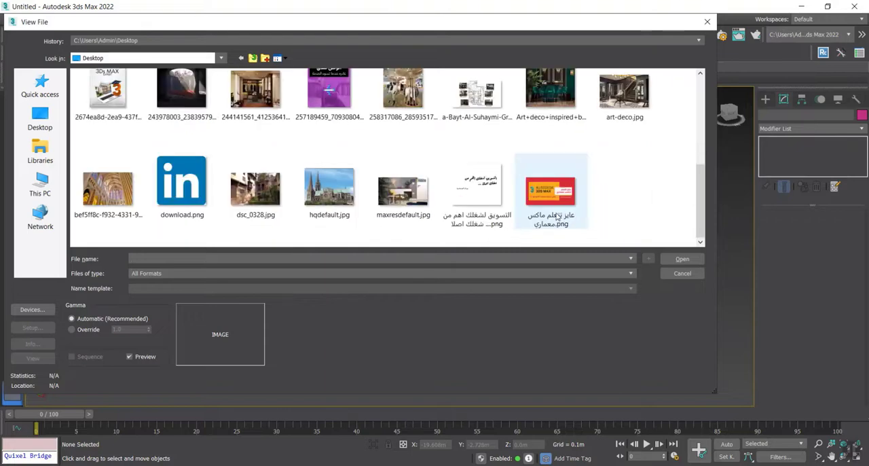
scroll(402, 184, "up", 1)
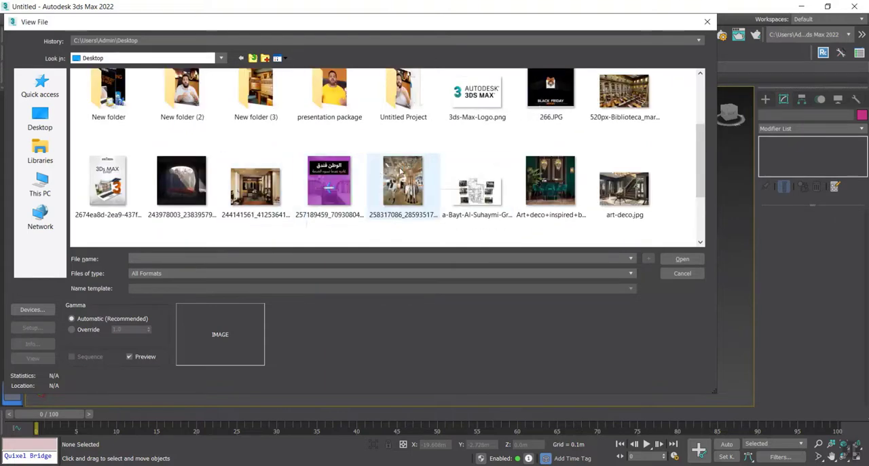
double_click(400, 170)
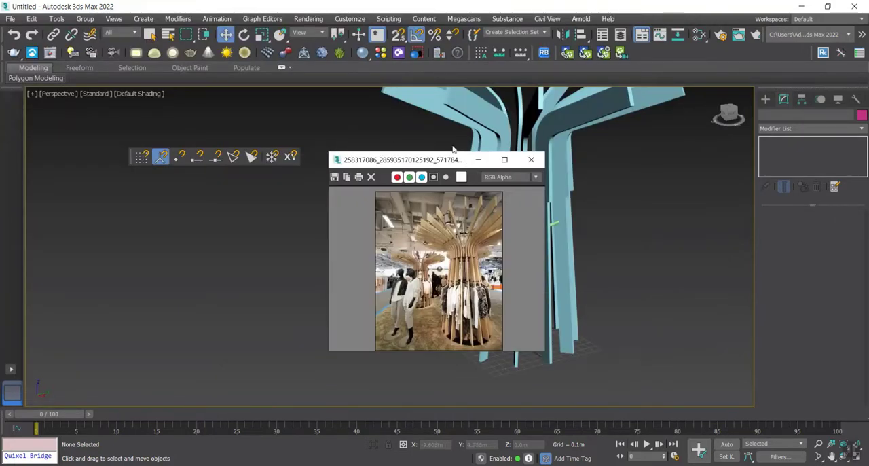
left_click_drag(452, 163, 164, 59)
Step: Compare the model's slat bends, canopy and connecting ring with the reference photo, close up and as a whole
middle_click_drag(572, 203, 493, 214, "alt")
scroll(454, 210, "up", 4)
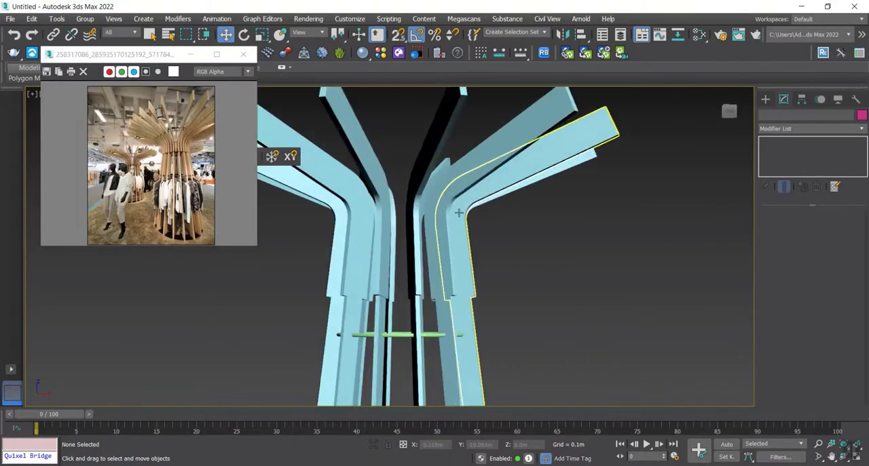
scroll(398, 229, "down", 2)
middle_click_drag(398, 231, 427, 240)
scroll(431, 241, "down", 4)
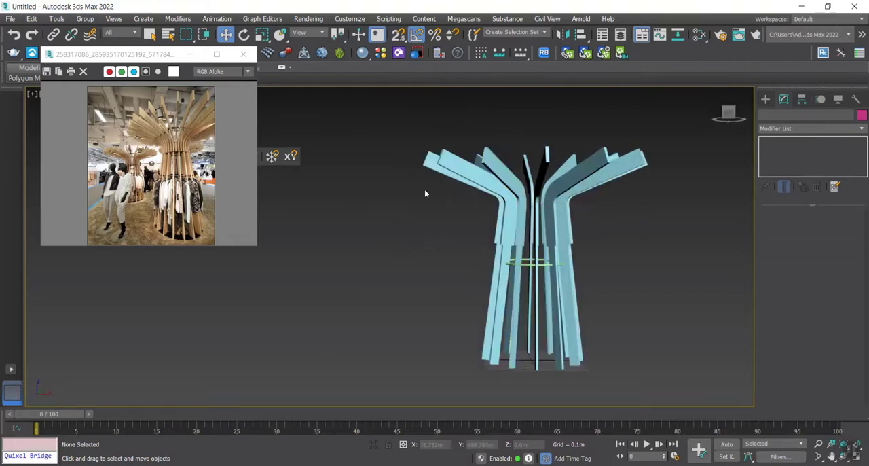
middle_click_drag(425, 192, 447, 206, "alt")
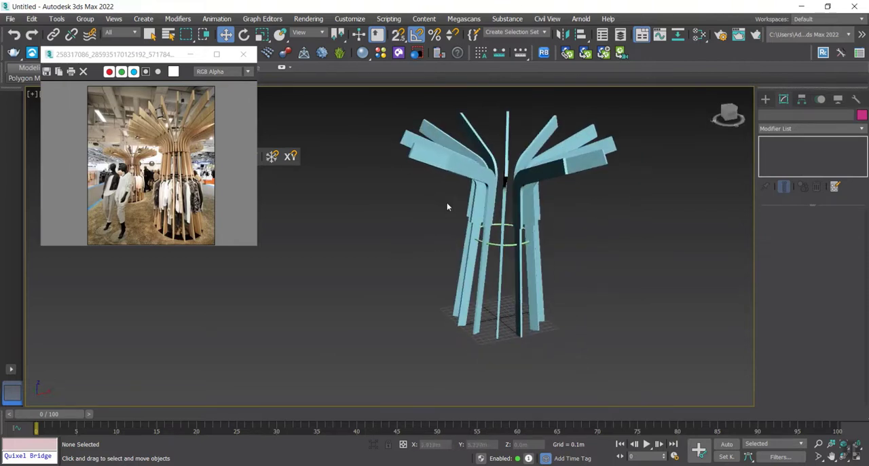